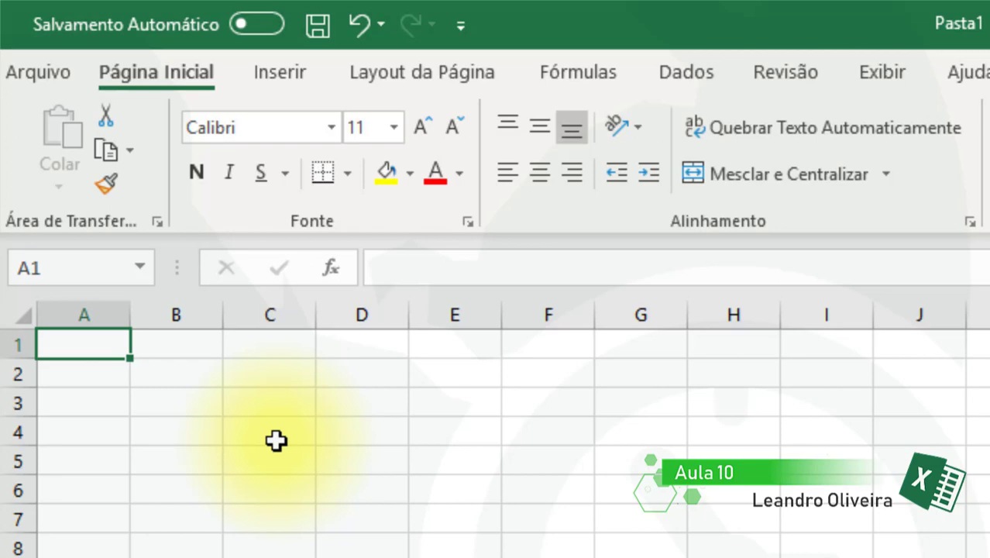
# Step: Enter the formula =20+5*2 in cell A1
pyautogui.write('=')
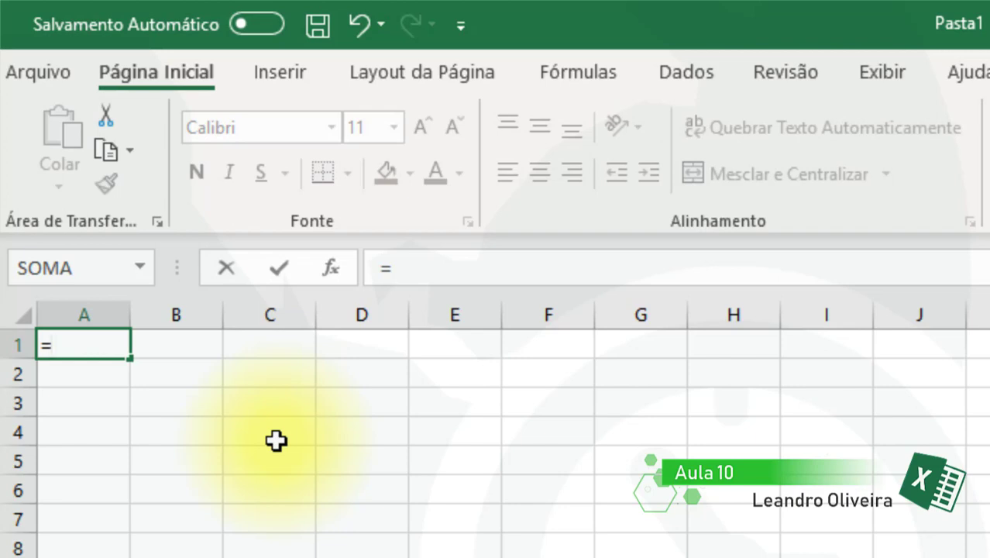
pyautogui.write('20')
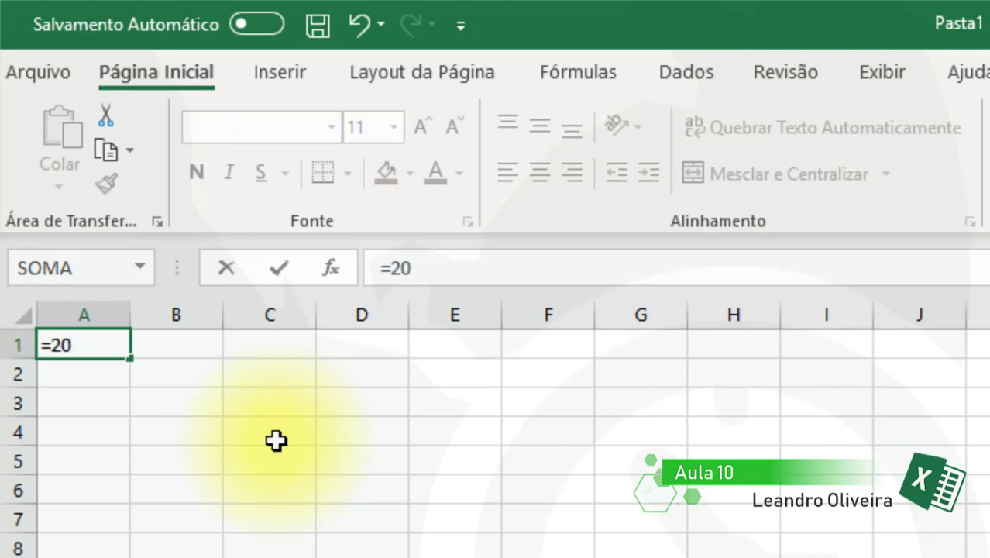
pyautogui.write('+5*2')
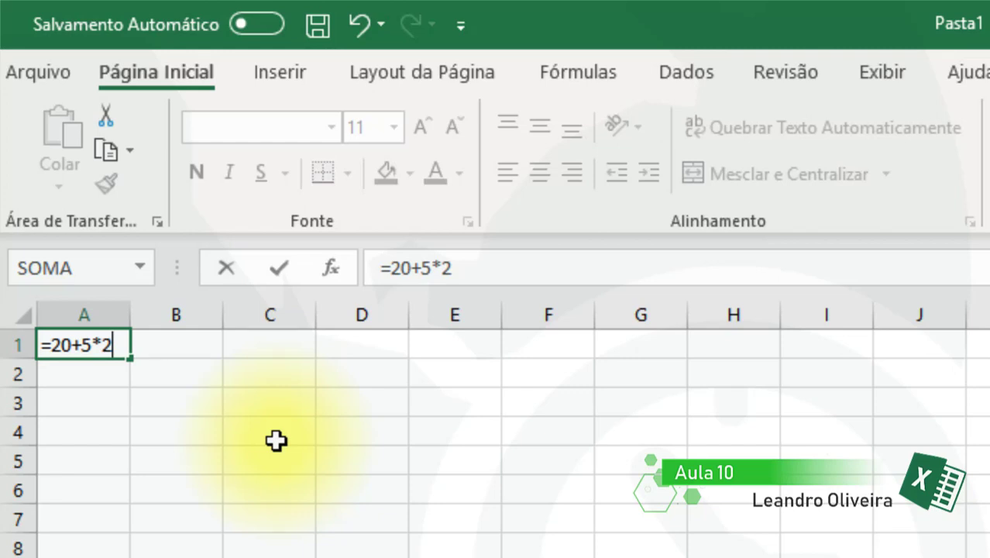
pyautogui.press('Return')
pyautogui.hotkey('alt', 'Tab')
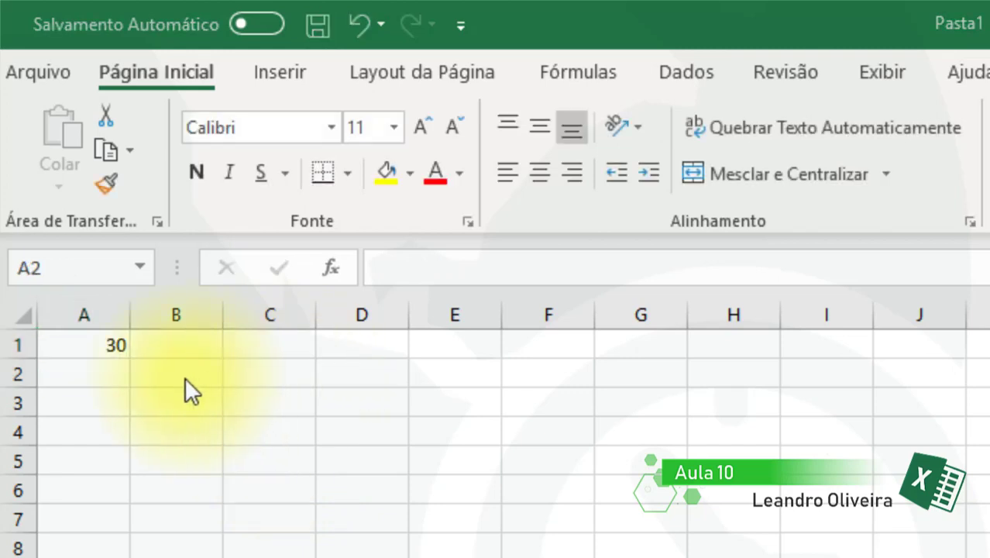
pyautogui.hotkey('alt', 'Tab')
# Step: Add parentheses around the addition in cell A1 so the formula reads =(20+5)*2
pyautogui.click(112, 338)
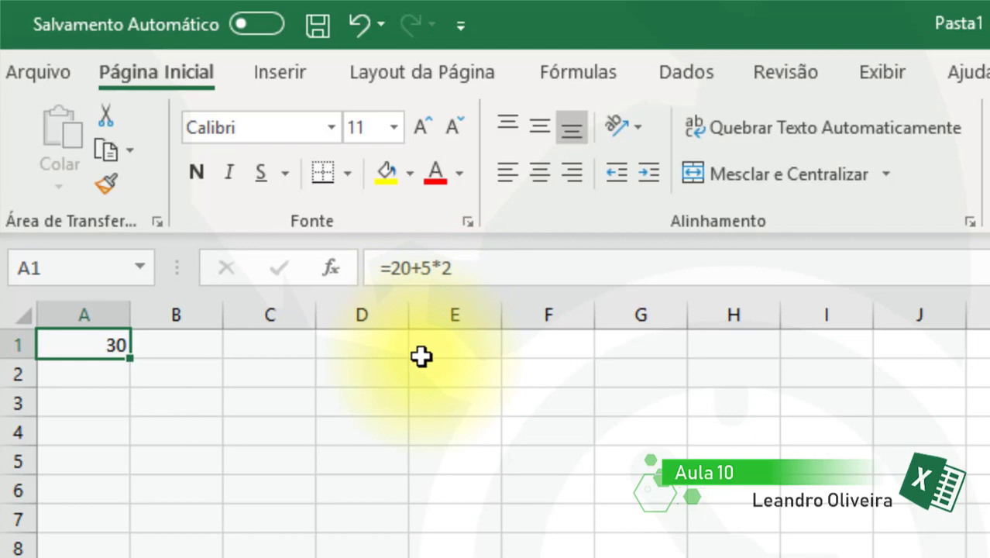
pyautogui.click(395, 268)
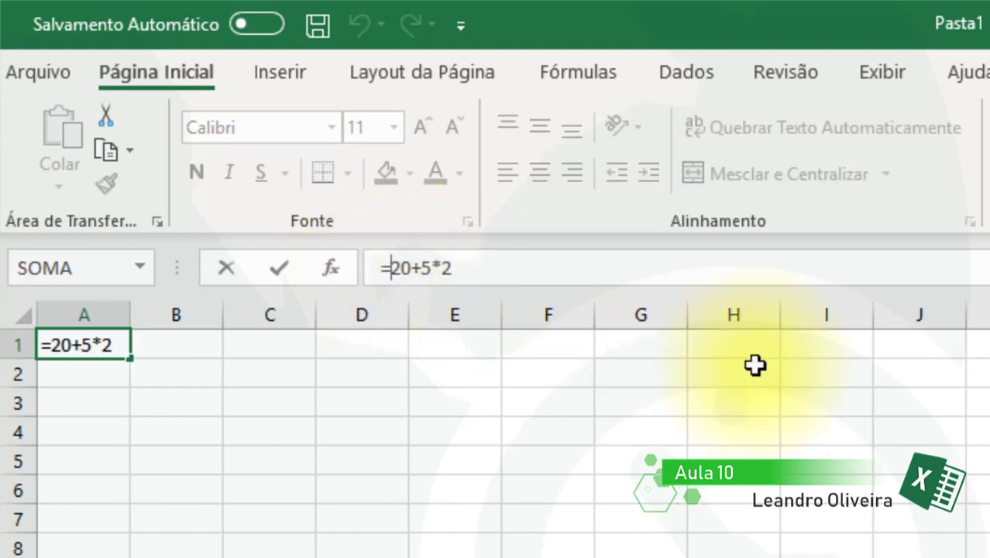
pyautogui.write('(')
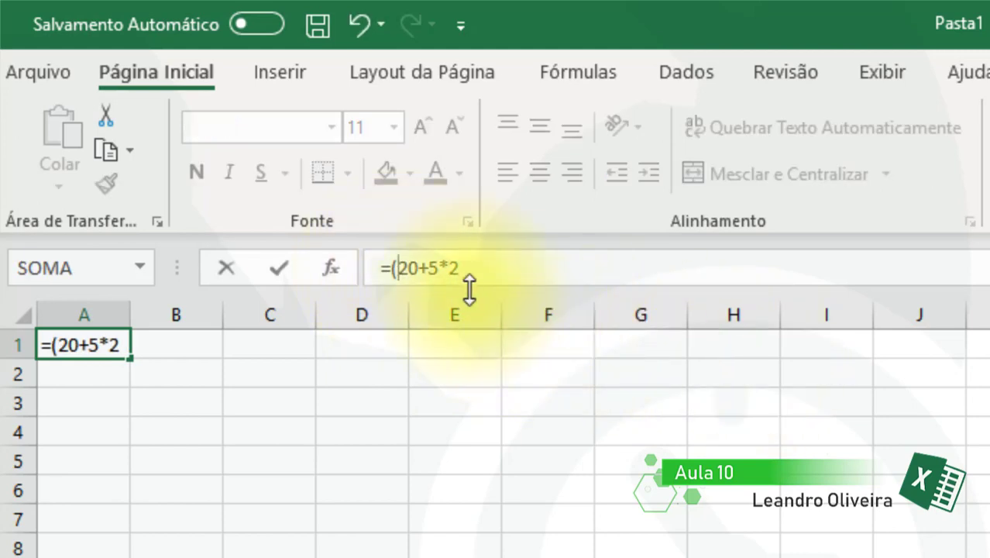
pyautogui.click(441, 268)
pyautogui.write(')')
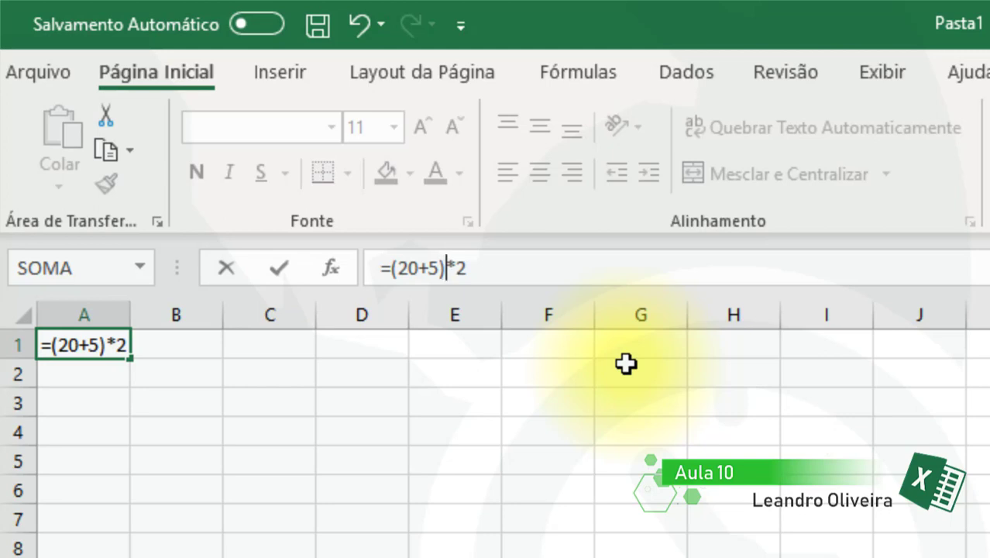
pyautogui.press('Return')
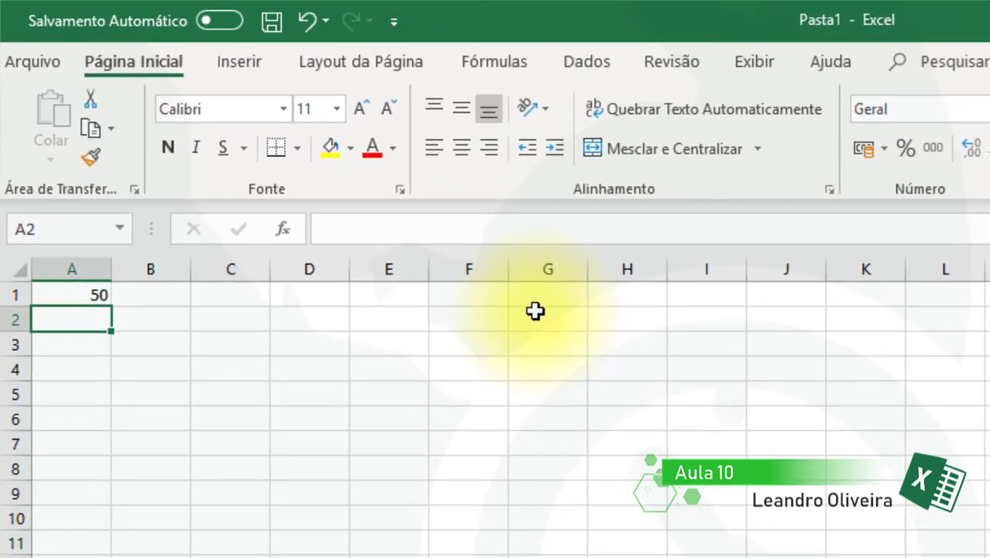
# Step: Clear the contents of cell A1
pyautogui.click(82, 299)
pyautogui.press('Delete')
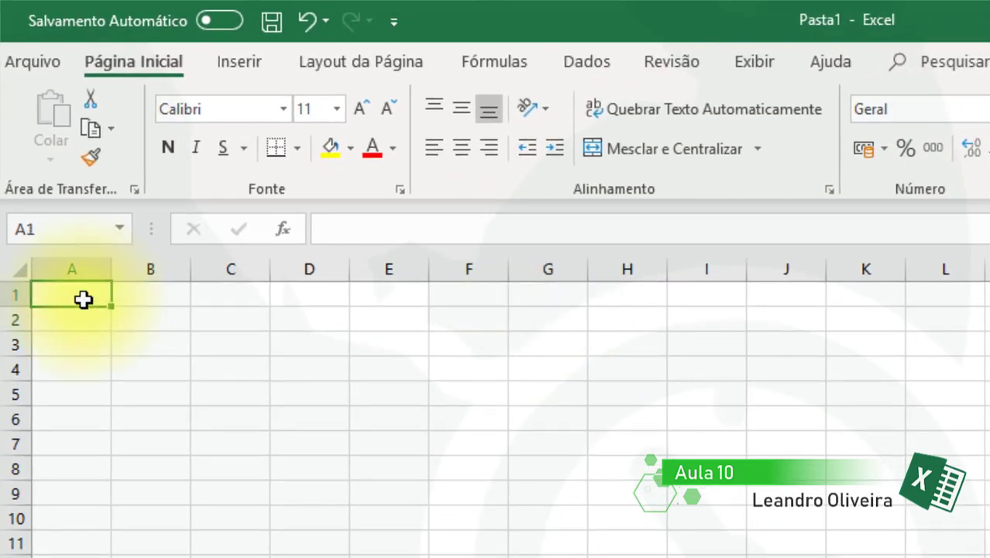
pyautogui.click(380, 427)
pyautogui.click(370, 440)
pyautogui.click(262, 445)
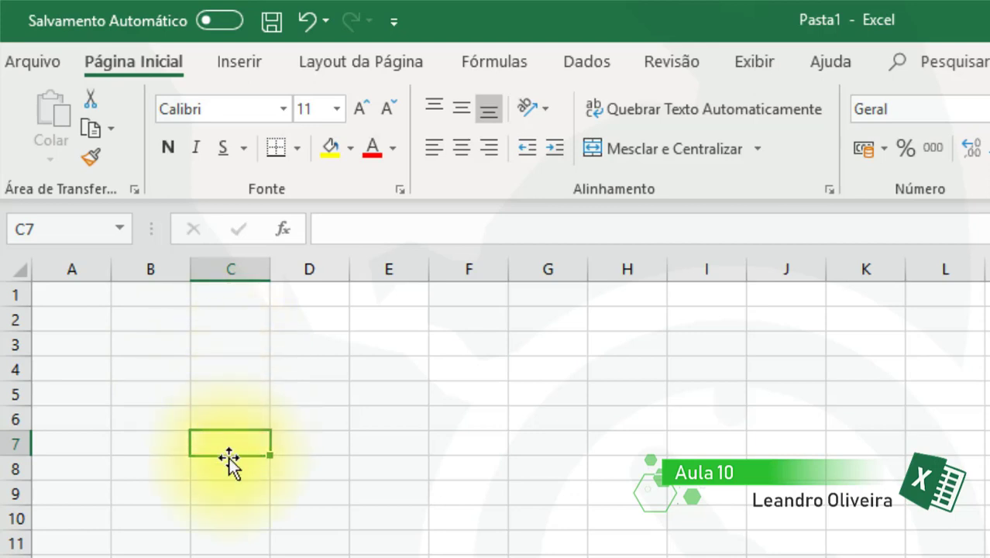
pyautogui.moveTo(224, 467); pyautogui.dragTo(174, 423)
pyautogui.click(245, 425)
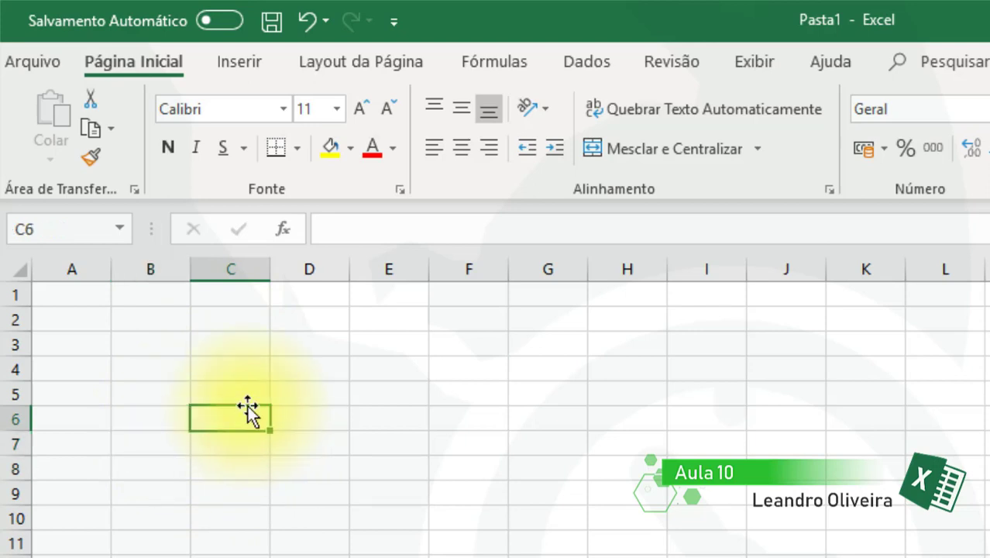
pyautogui.click(239, 347)
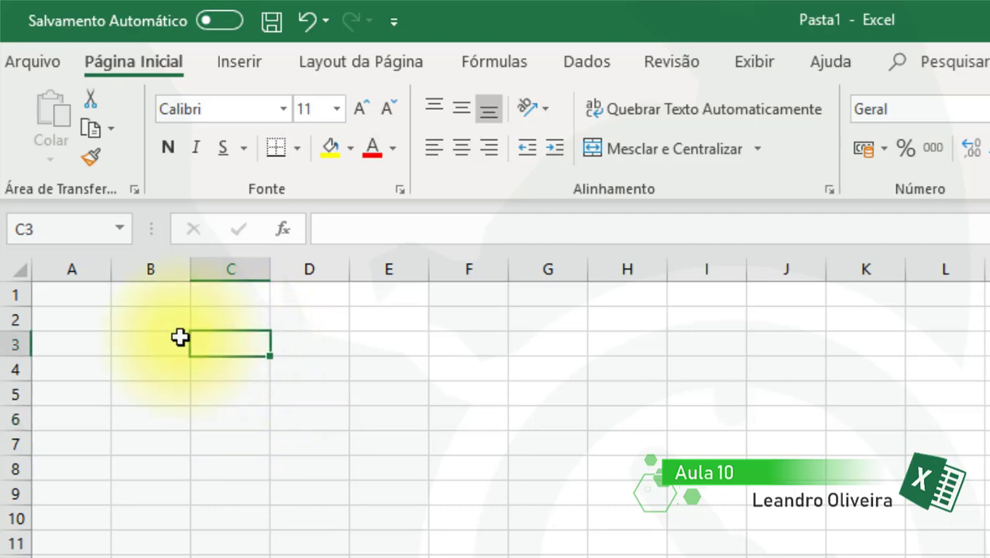
pyautogui.click(172, 324)
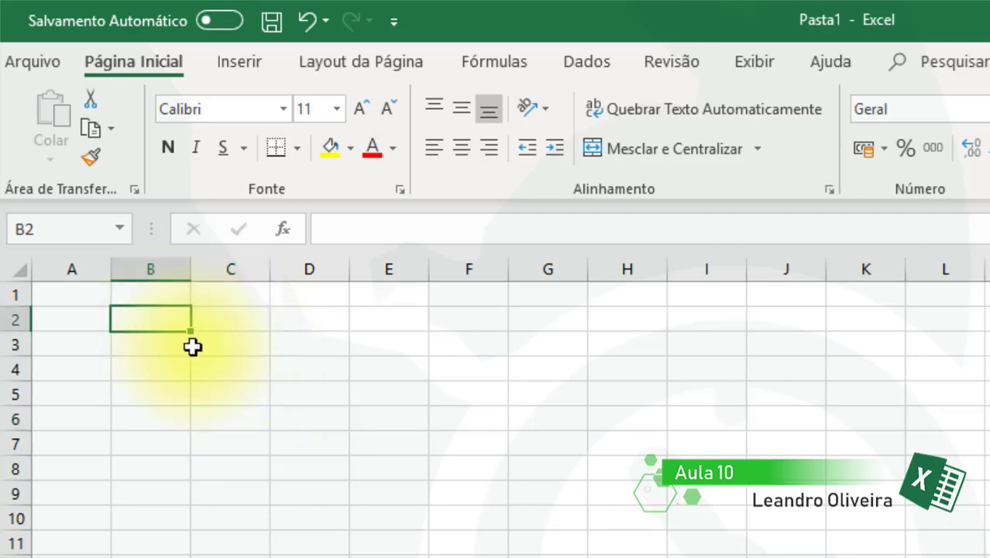
# Step: Label the addition row with "Adição" in cell C5 and its operator "+" in cell D5
pyautogui.click(245, 403)
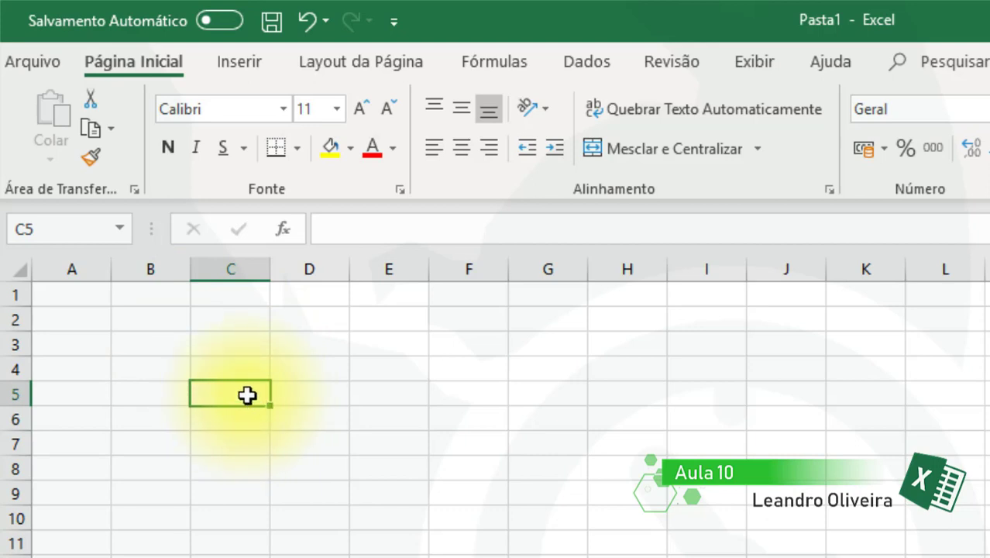
pyautogui.write('Adição')
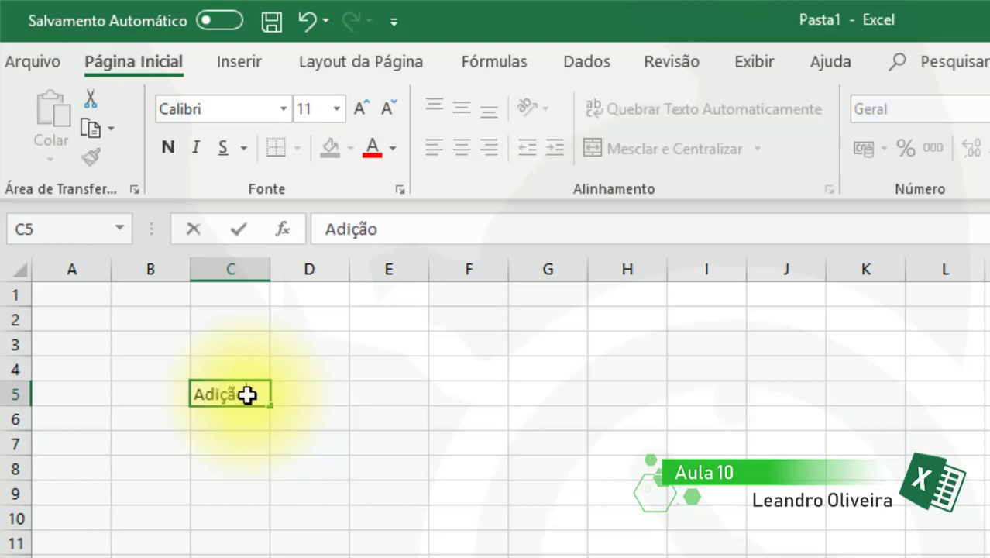
pyautogui.press('Return')
pyautogui.press('Up')
pyautogui.press('Right')
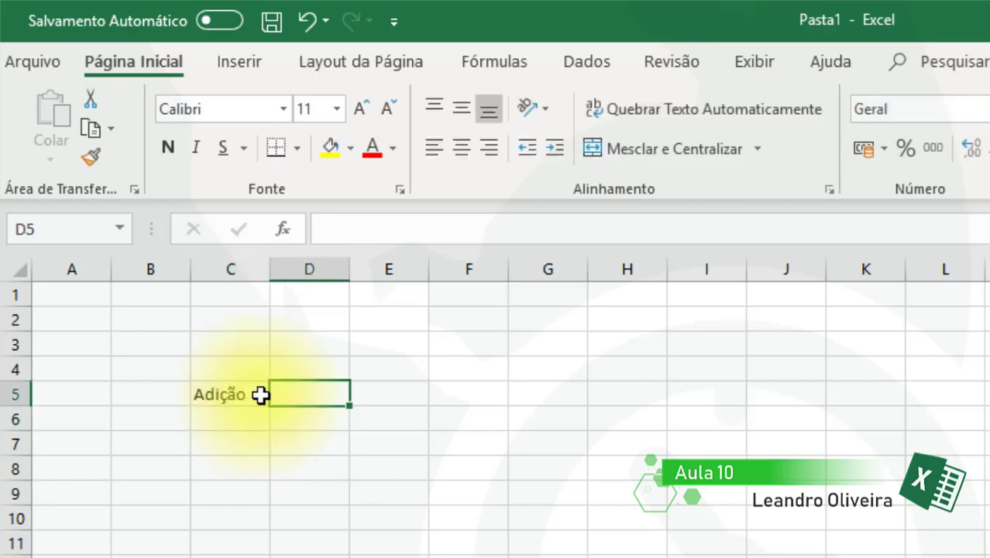
pyautogui.write('+')
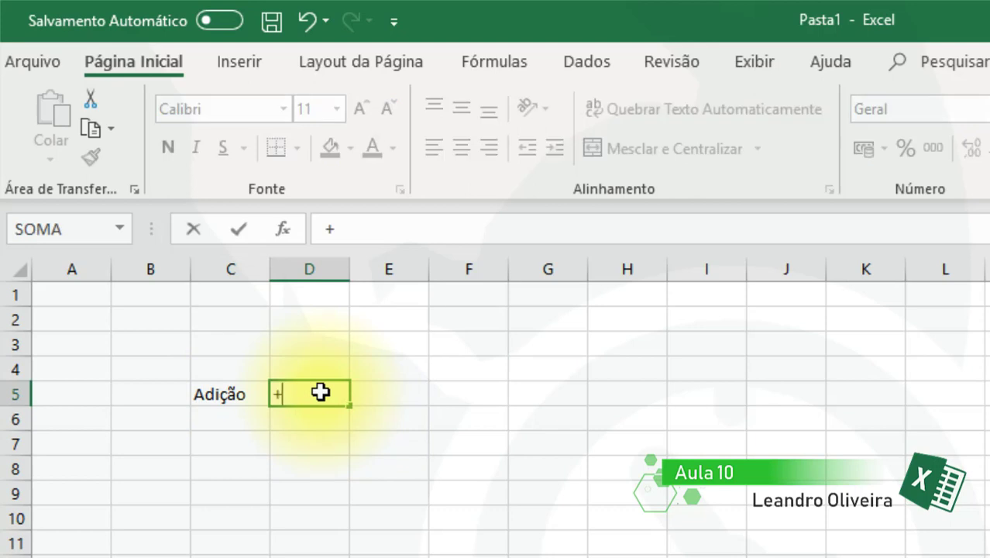
pyautogui.press('Return')
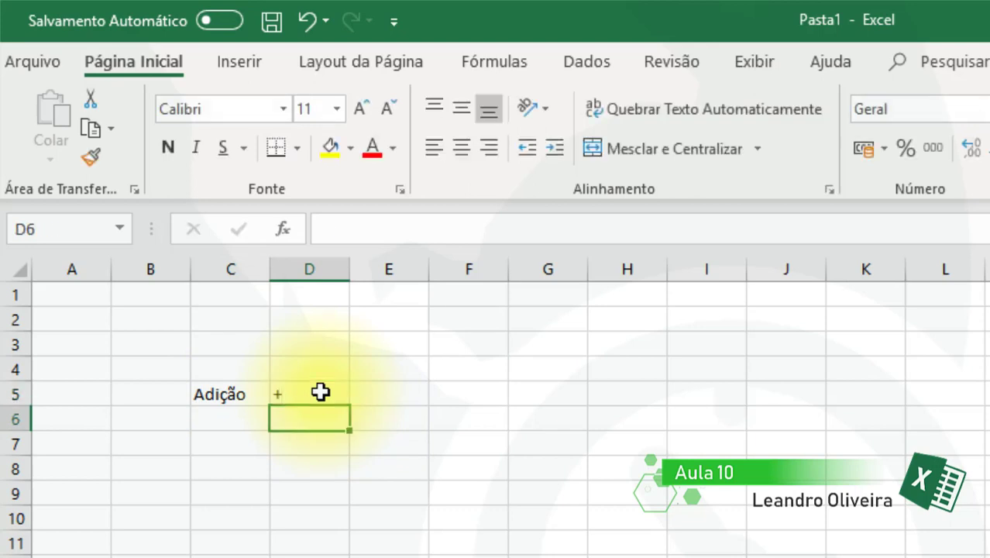
# Step: Enter the formula =F5+G5 in cell E5 to add the two cells beside it
pyautogui.press('Up')
pyautogui.press('Right')
pyautogui.write('=')
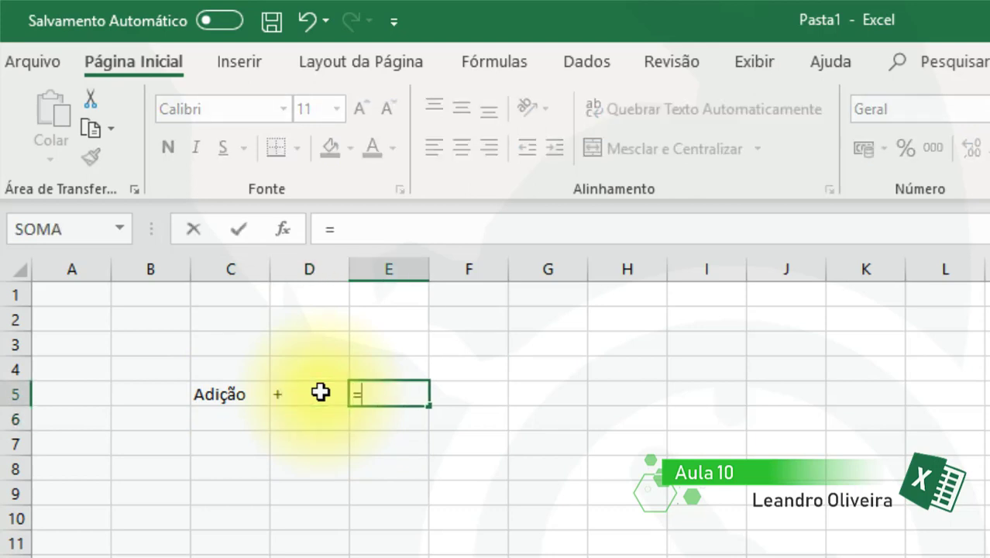
pyautogui.click(460, 396)
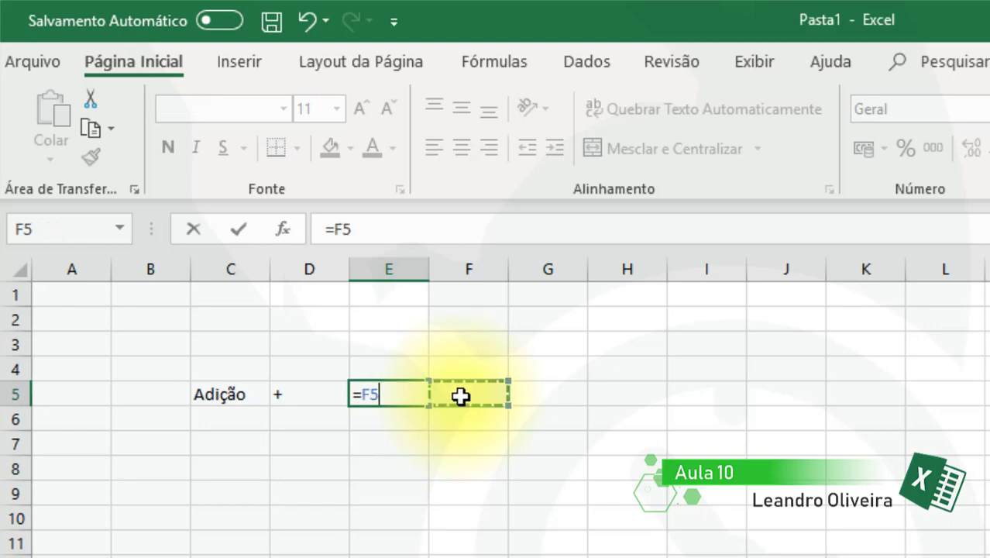
pyautogui.write('+')
pyautogui.click(549, 394)
pyautogui.press('Return')
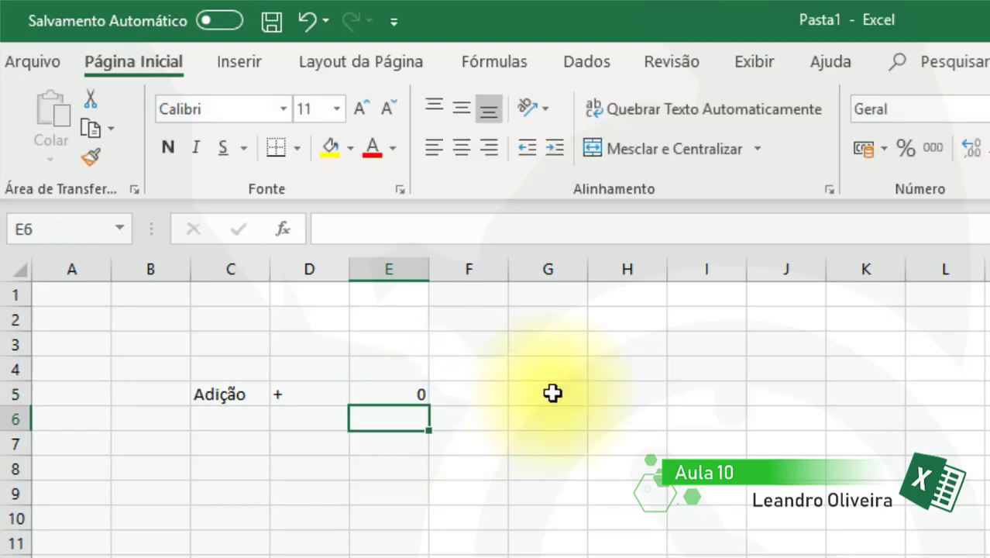
# Step: Enter the addition operands 10 in cell F5 and 5 in cell G5
pyautogui.press('Up')
pyautogui.press('Right')
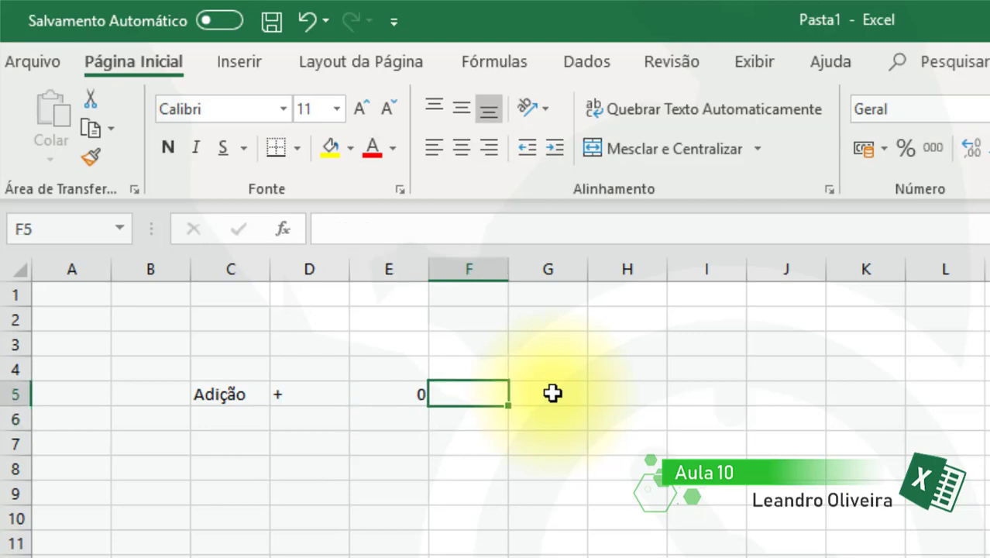
pyautogui.write('10')
pyautogui.press('Return')
pyautogui.press('Up')
pyautogui.press('Right')
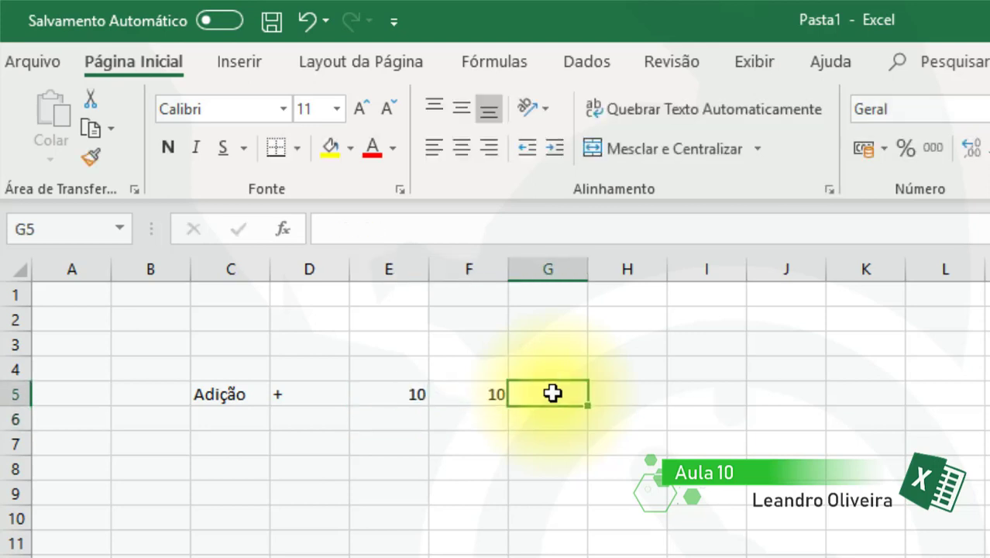
pyautogui.write('5')
pyautogui.press('Return')
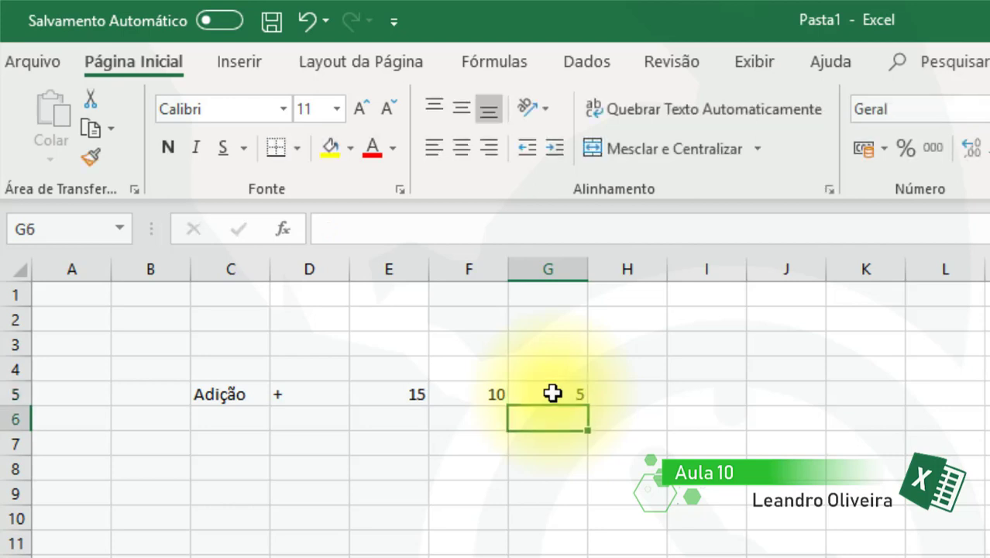
# Step: Inspect the addition formula in cell E5, highlighting its plus operator
pyautogui.click(380, 390)
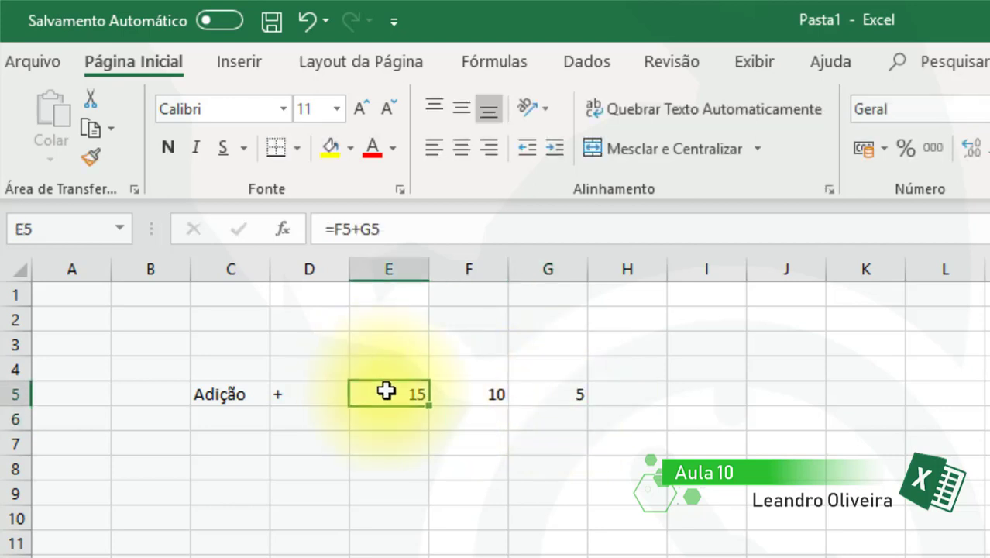
pyautogui.click(491, 230)
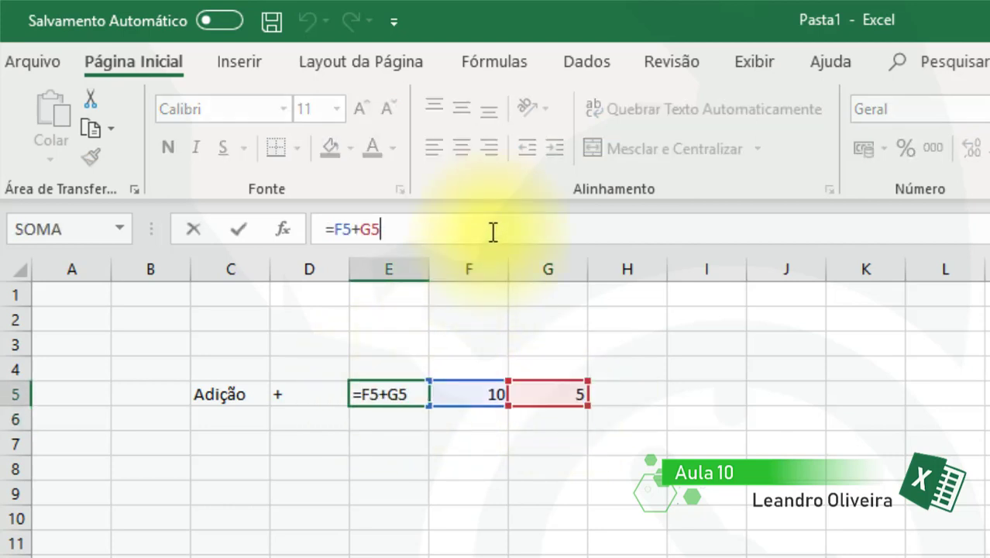
pyautogui.click(363, 229)
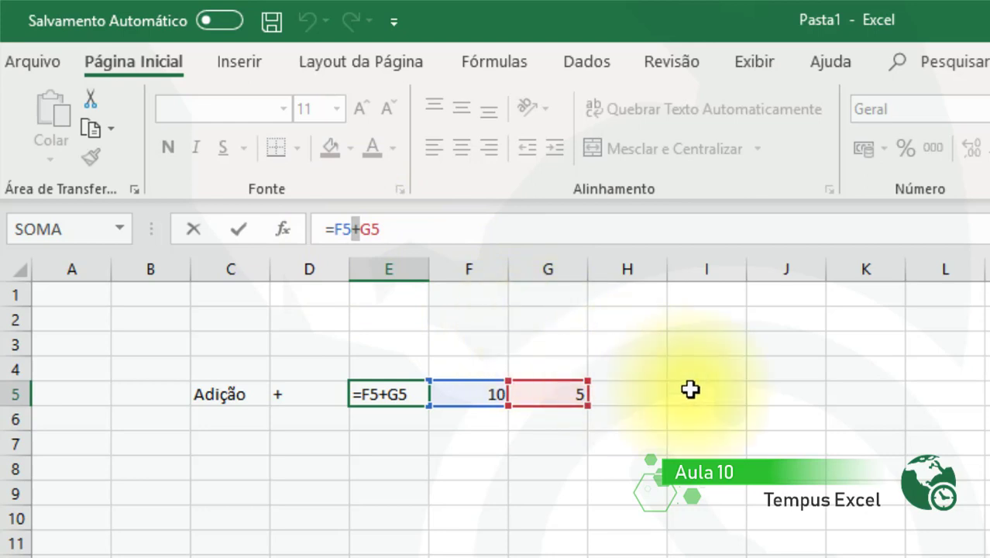
pyautogui.press('Return')
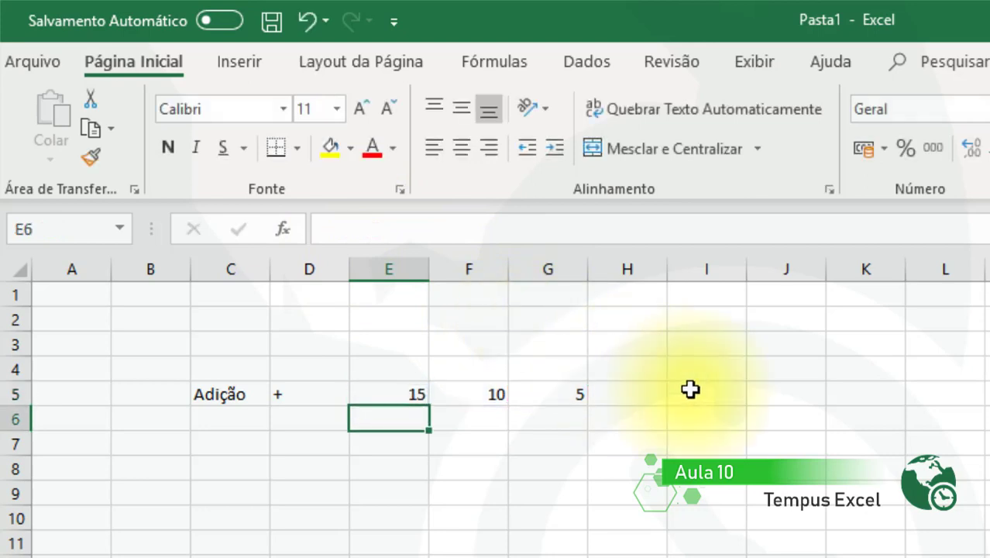
# Step: Label the subtraction row with "Subtração" in cell C6 and its operator "-" in cell D6
pyautogui.click(247, 416)
pyautogui.write('Subt')
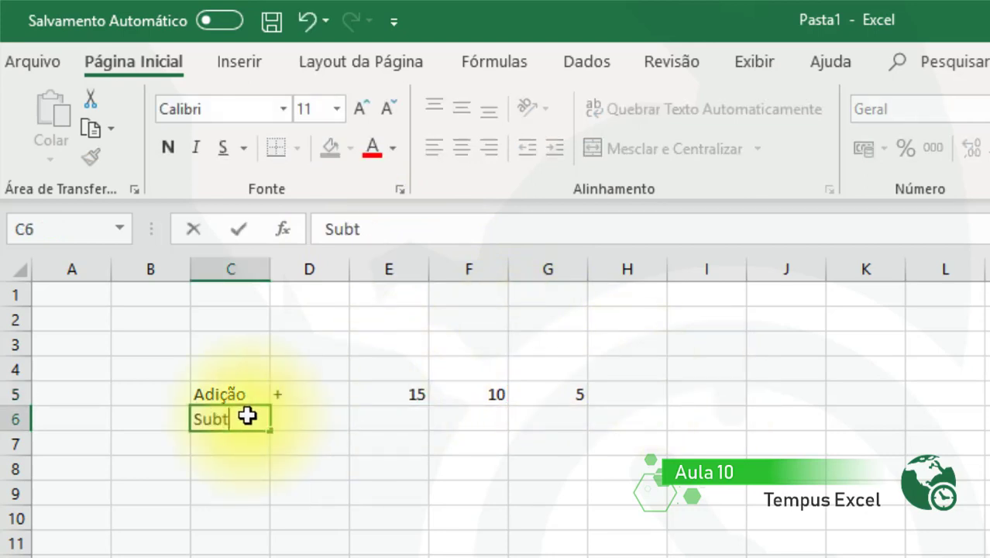
pyautogui.write('ração')
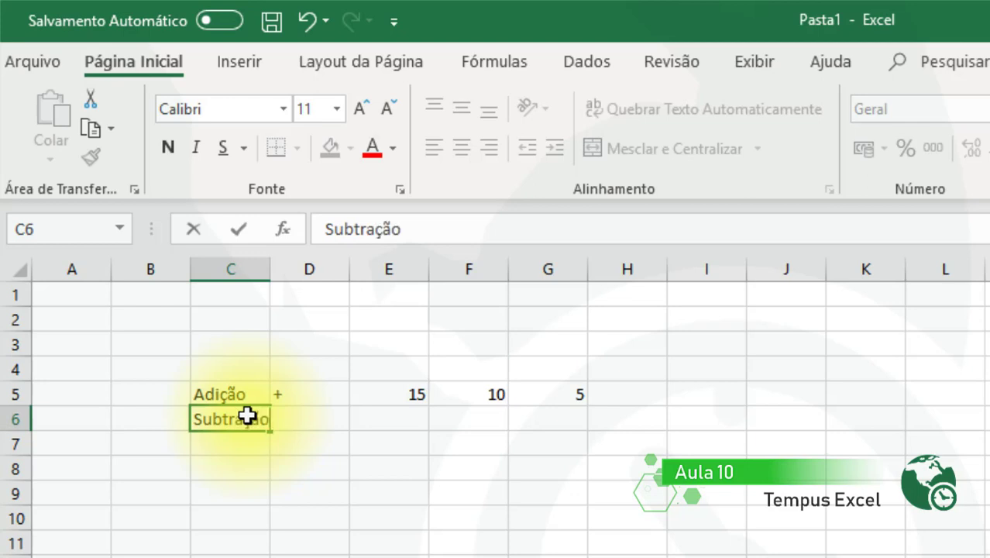
pyautogui.press('Return')
pyautogui.click(302, 417)
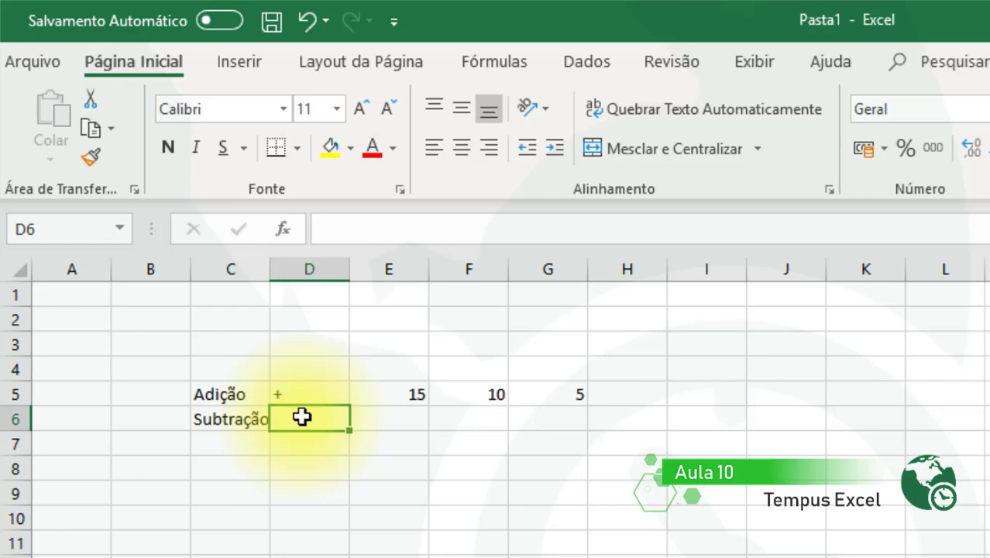
pyautogui.write('-')
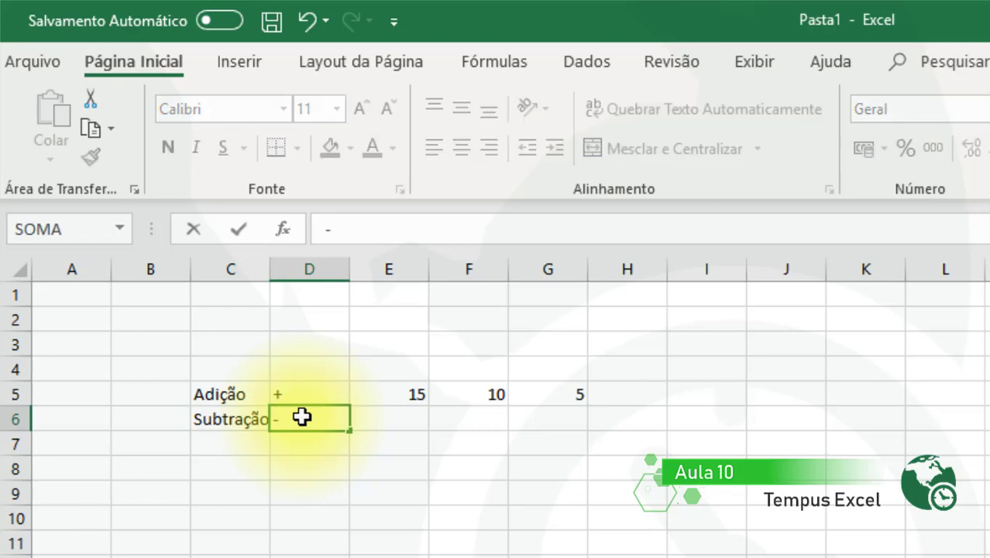
pyautogui.press('Return')
# Step: Enter the formula =F6-G6 in cell E6 to subtract the two cells beside it
pyautogui.click(403, 420)
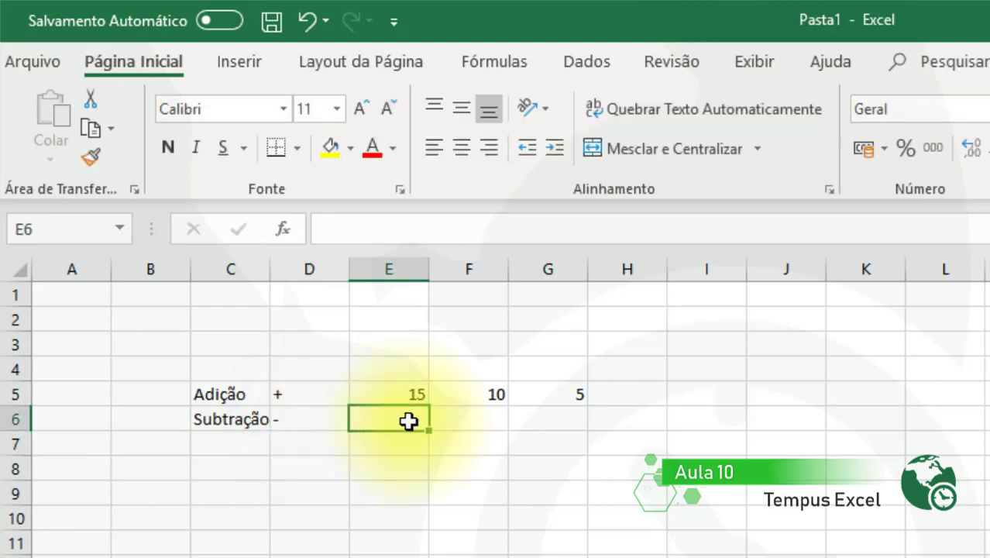
pyautogui.write('=')
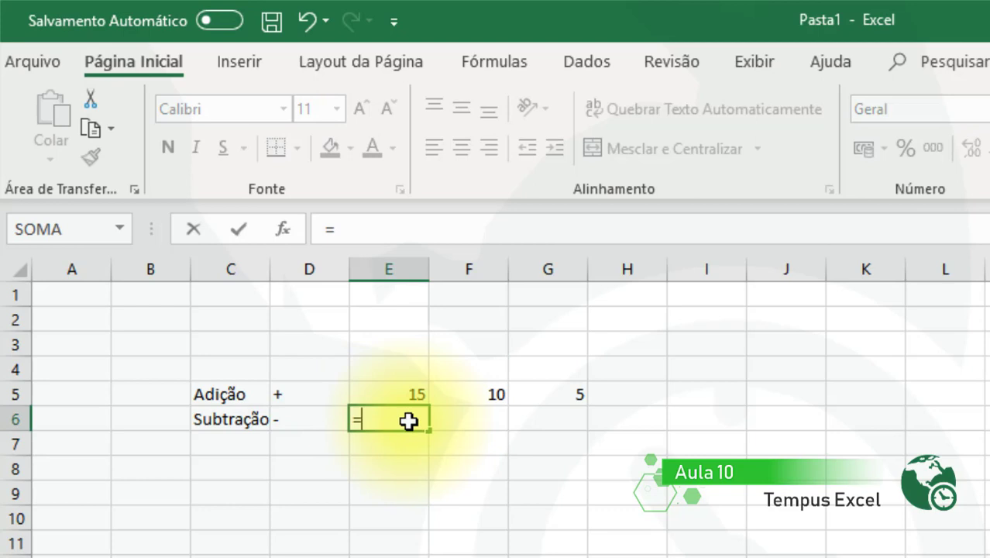
pyautogui.click(478, 424)
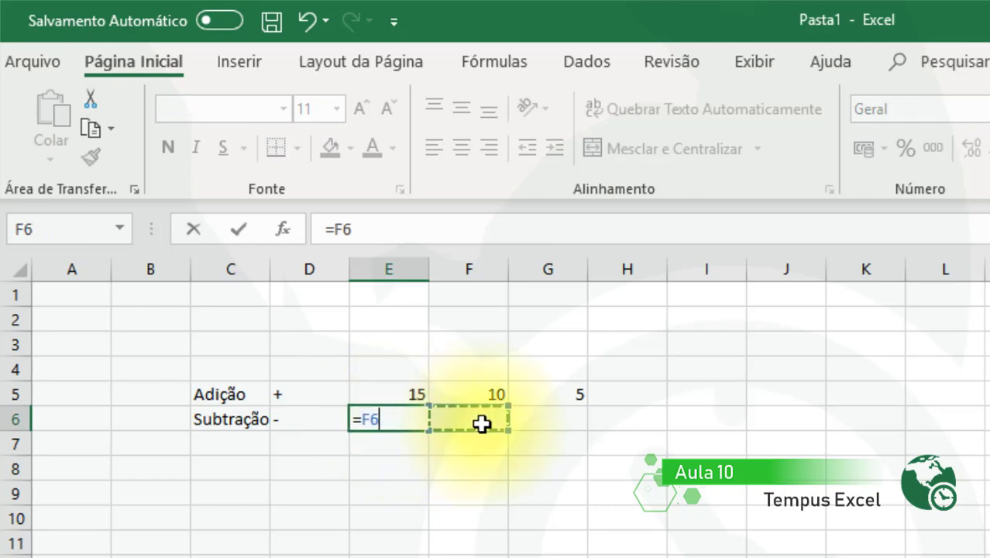
pyautogui.write('-')
pyautogui.click(571, 421)
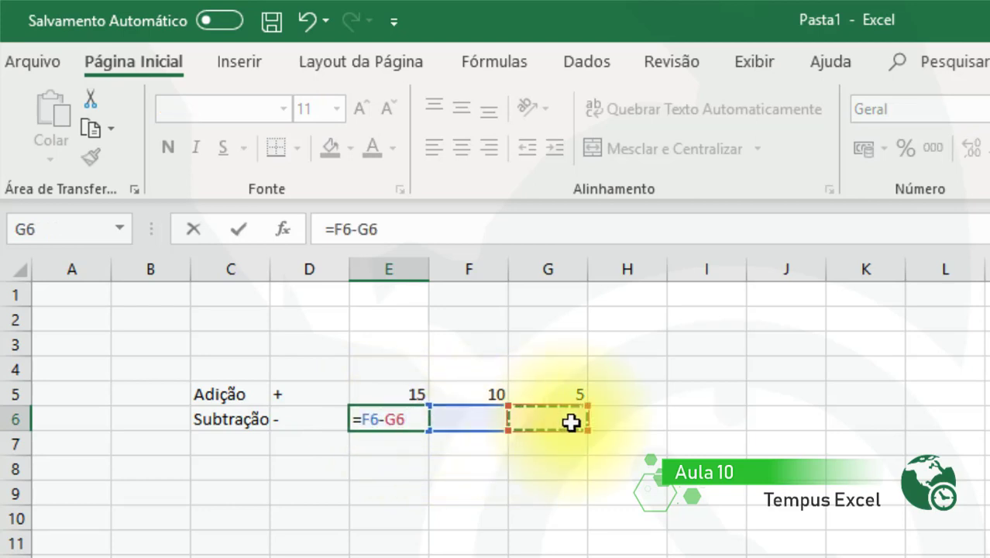
pyautogui.press('Return')
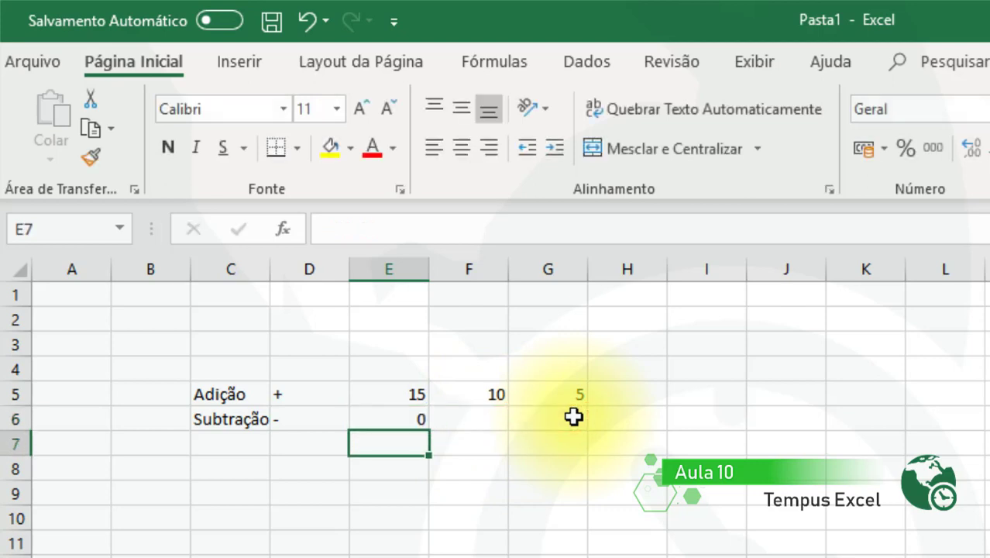
# Step: Enter the subtraction operands 20 in cell F6 and 4 in cell G6
pyautogui.click(491, 421)
pyautogui.write('25')
pyautogui.press('Return')
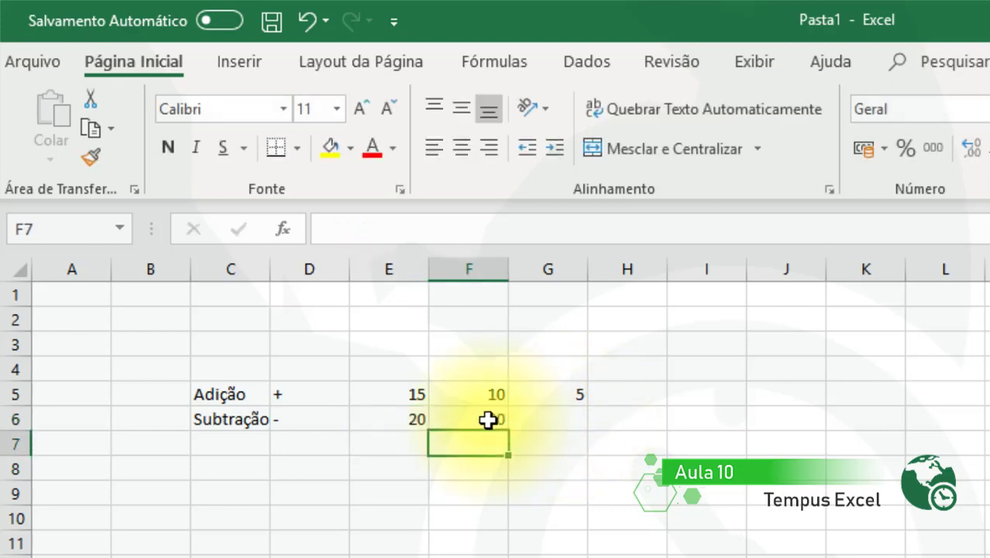
pyautogui.click(488, 420)
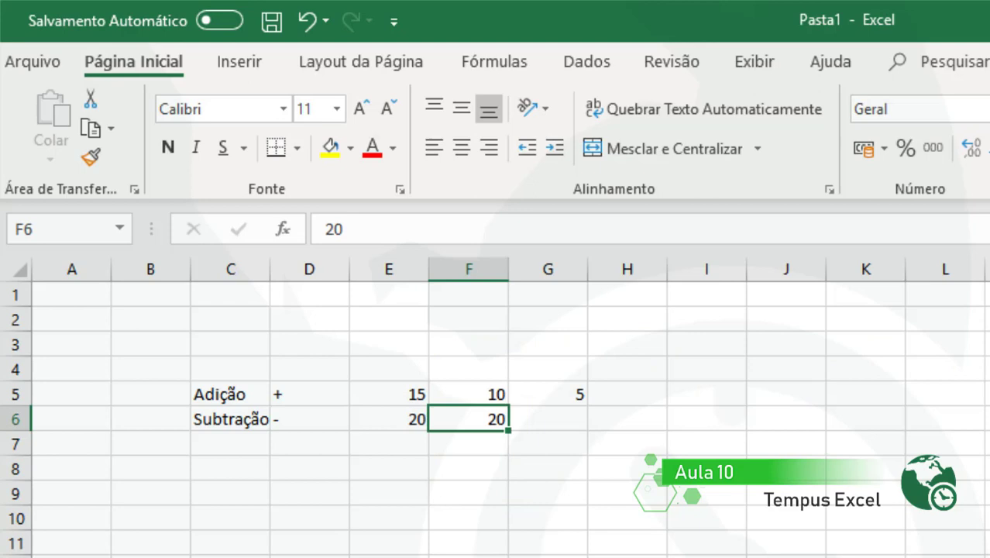
pyautogui.click(548, 420)
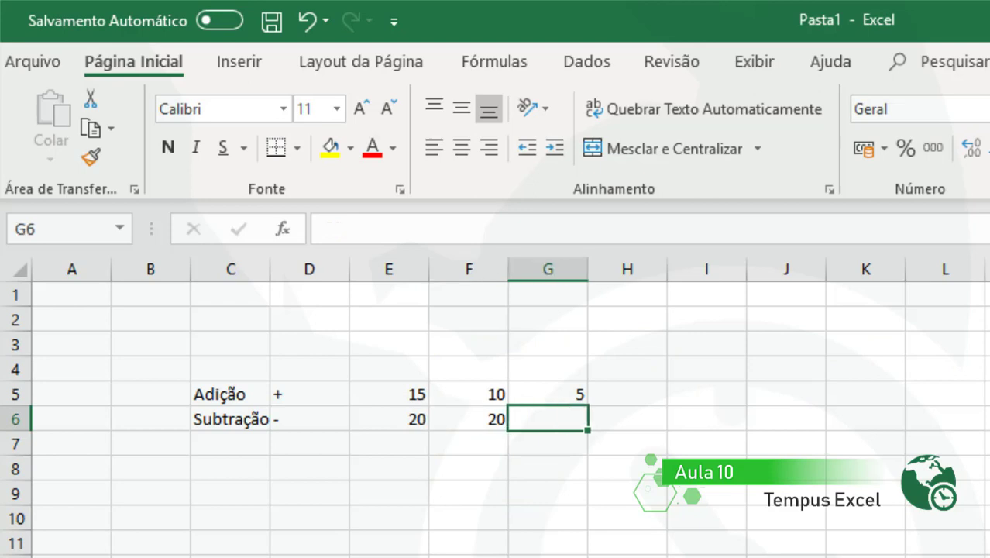
pyautogui.write('4')
pyautogui.press('Return')
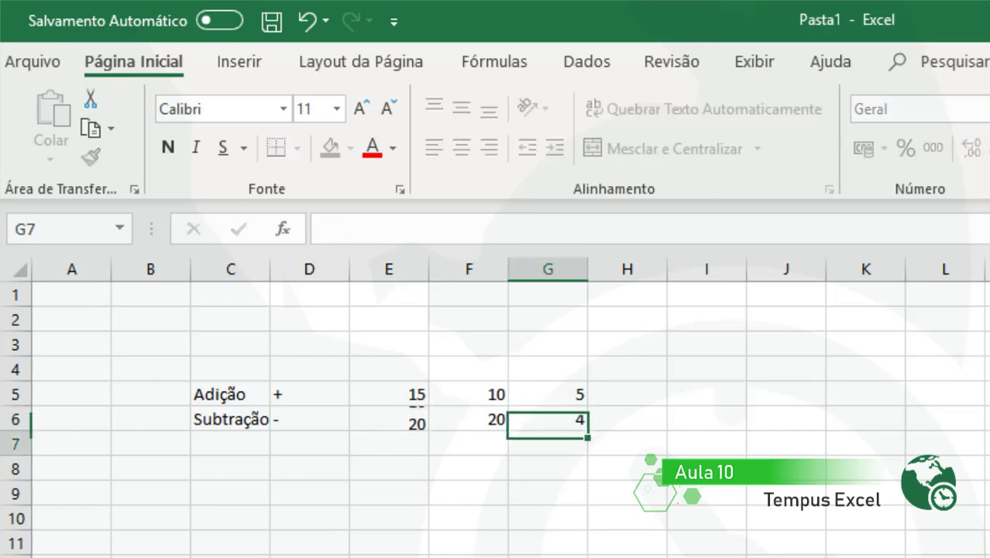
# Step: Inspect the subtraction formula in cell E6, highlighting its minus operator
pyautogui.click(405, 416)
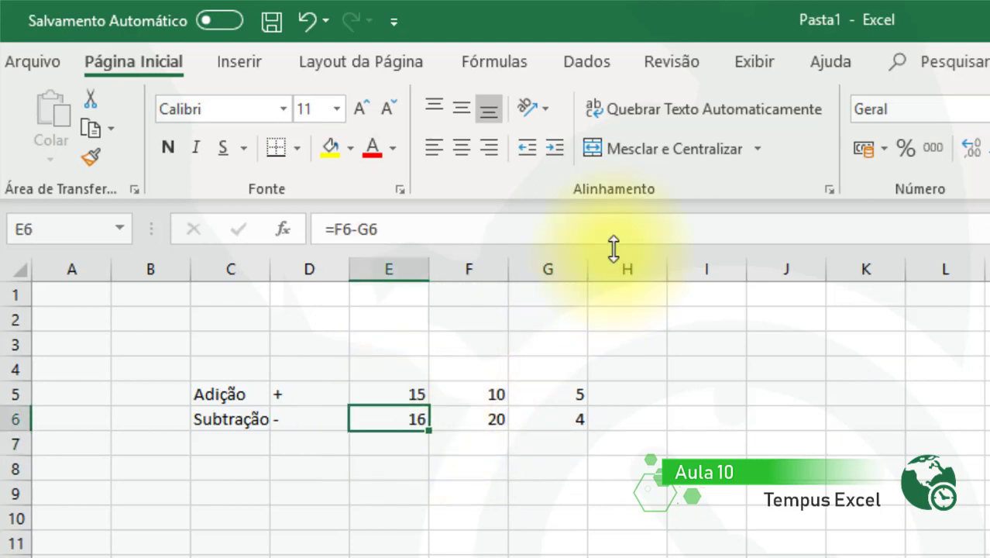
pyautogui.click(619, 228)
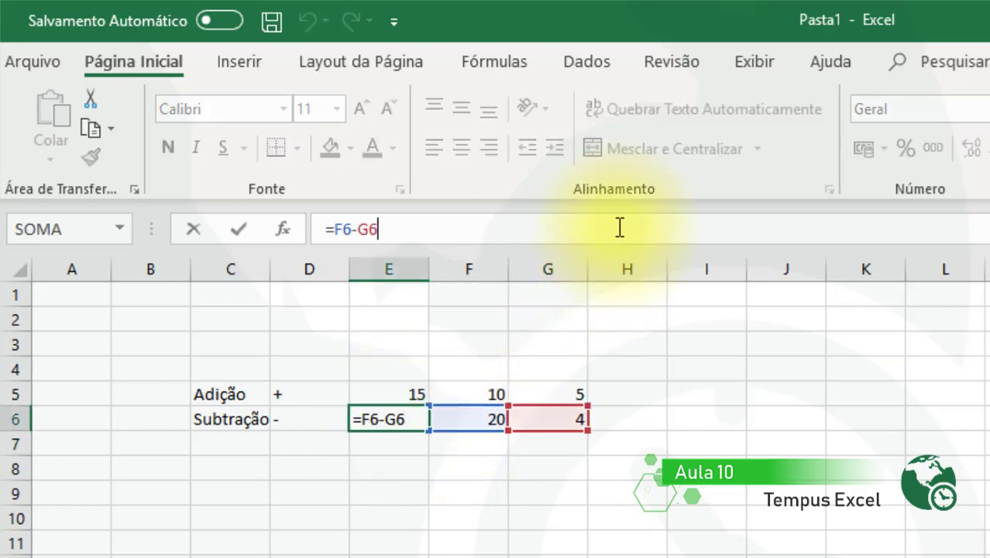
pyautogui.click(354, 231)
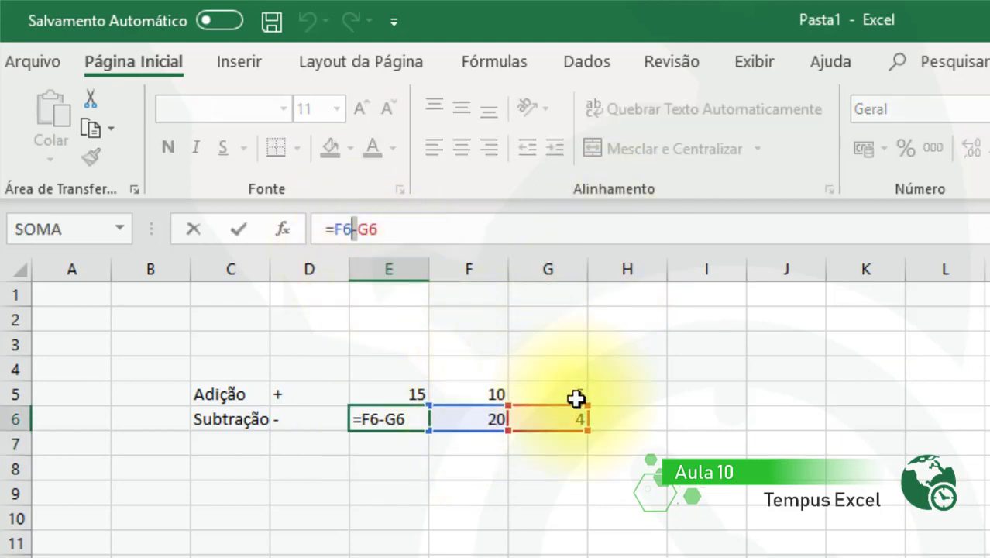
pyautogui.press('Return')
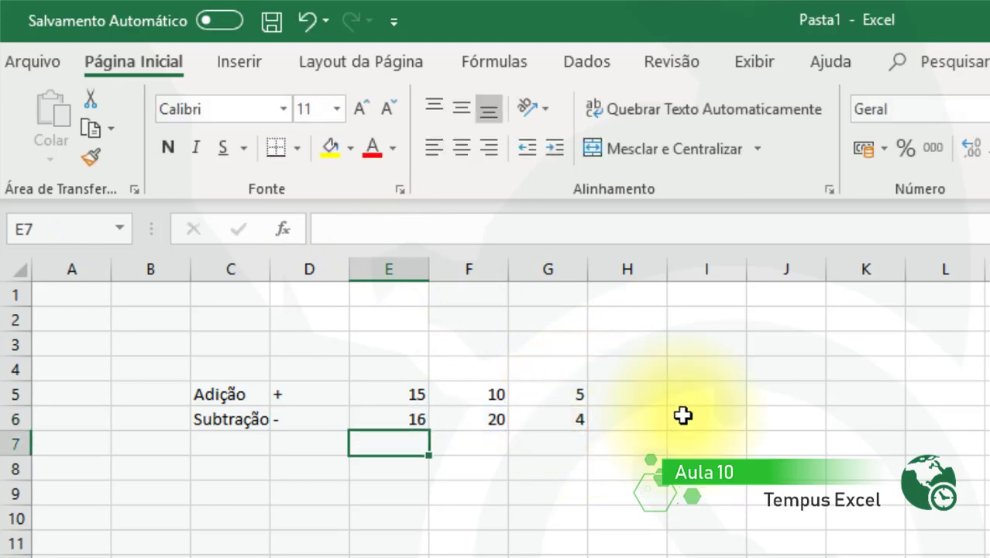
# Step: Label the multiplication row with "Multip" in cell C7 and its operator "*" in cell D7
pyautogui.click(233, 439)
pyautogui.write('Multip')
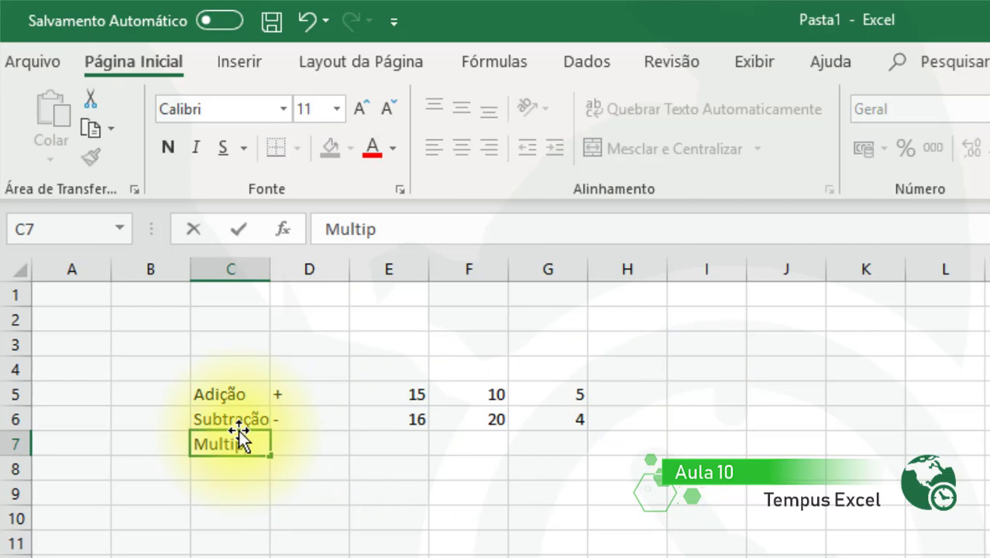
pyautogui.press('Return')
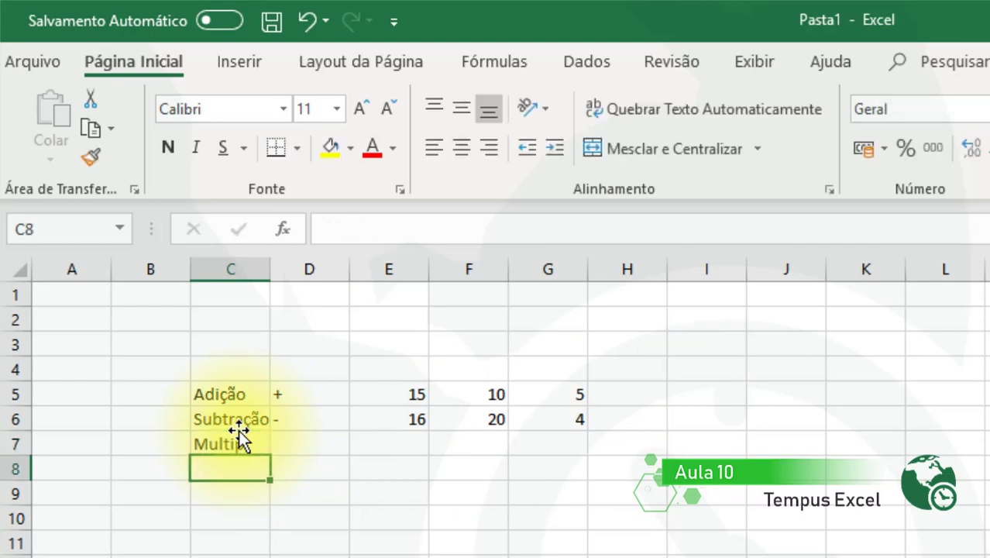
pyautogui.click(319, 445)
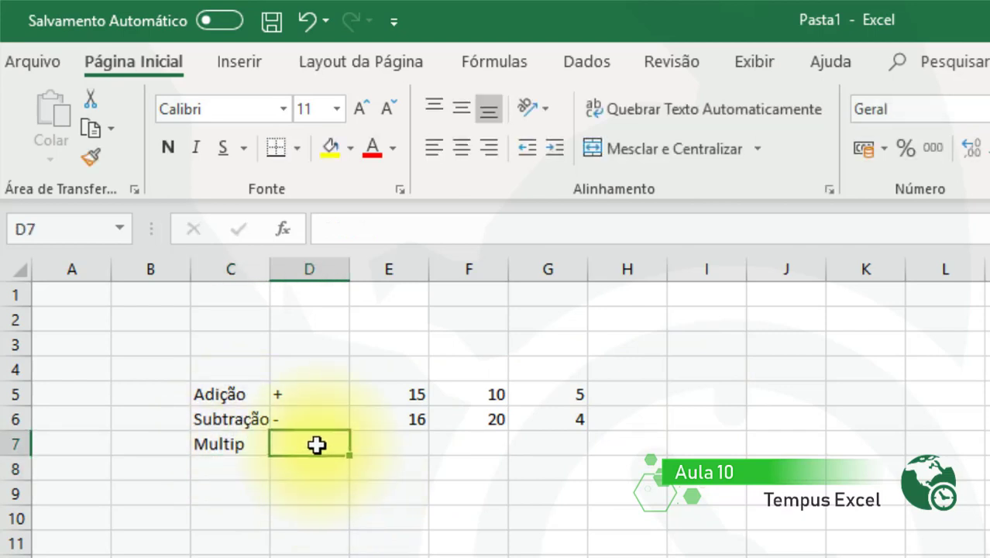
pyautogui.write('*')
pyautogui.press('Return')
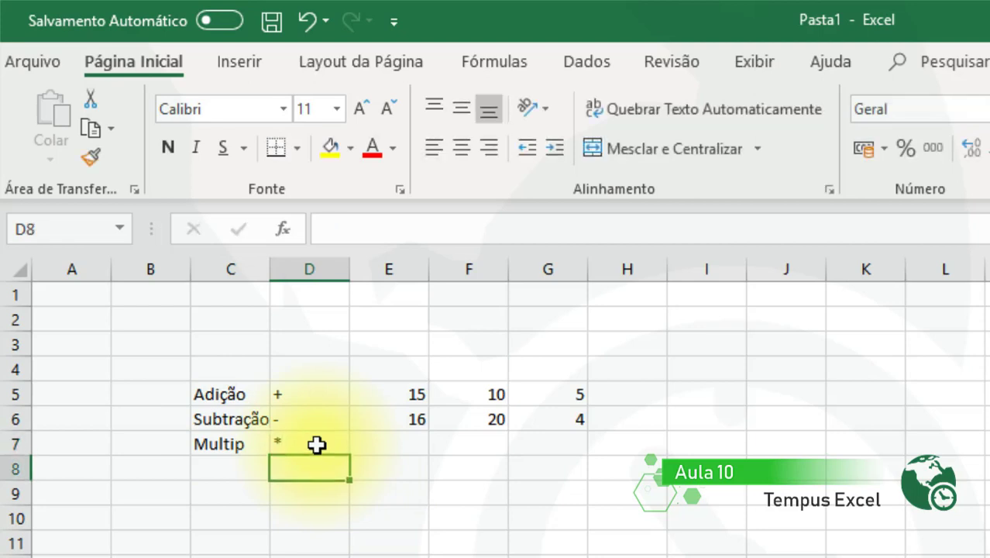
# Step: Enter the formula =F7*G7 in cell E7 to multiply the two cells beside it
pyautogui.click(393, 443)
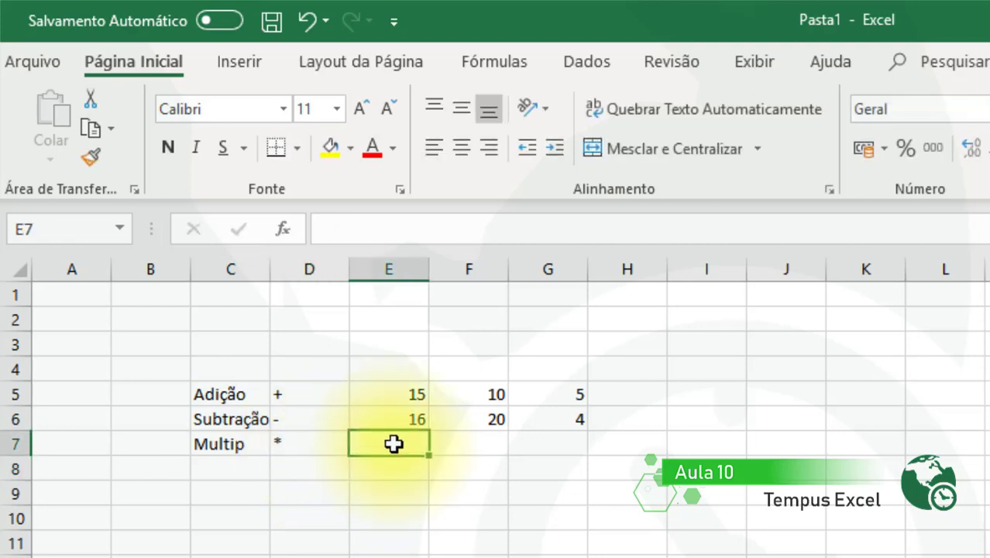
pyautogui.write('=')
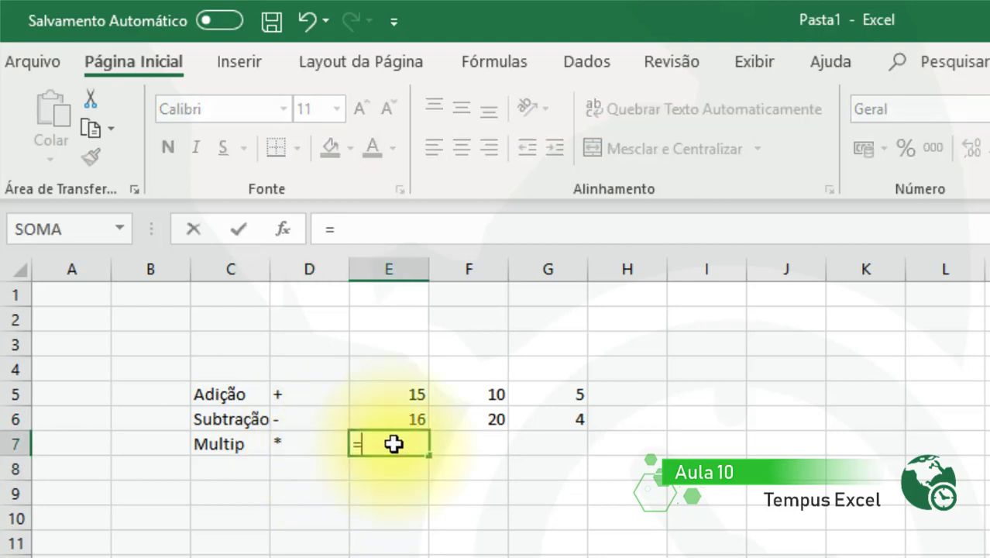
pyautogui.click(465, 446)
pyautogui.write('*')
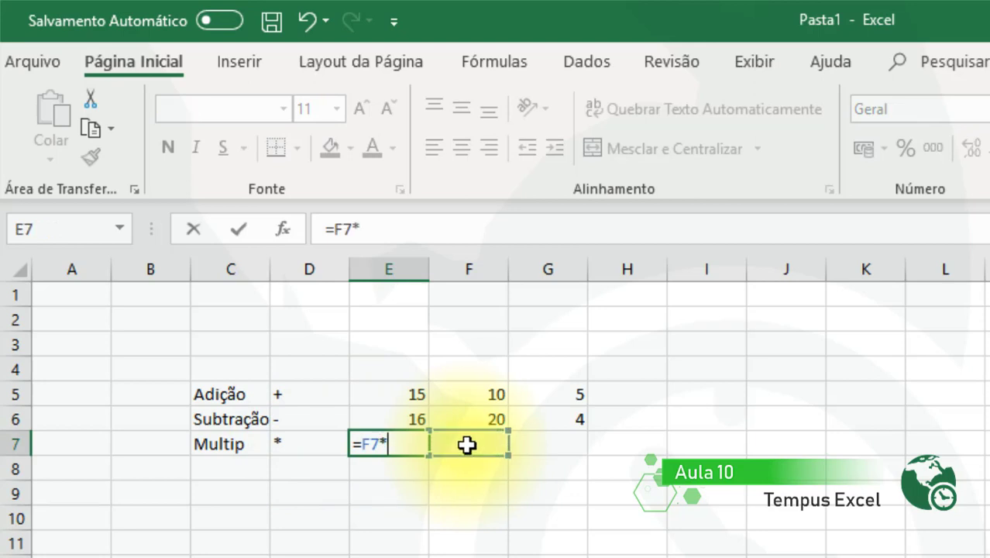
pyautogui.click(538, 445)
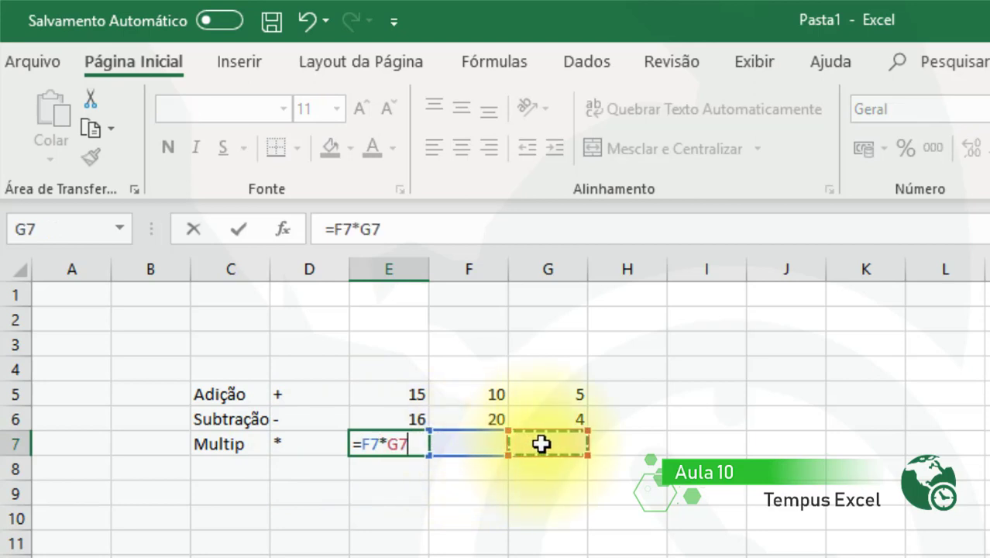
pyautogui.press('Return')
# Step: Enter the multiplication operands 4 in cell F7 and 3 in cell G7
pyautogui.click(489, 445)
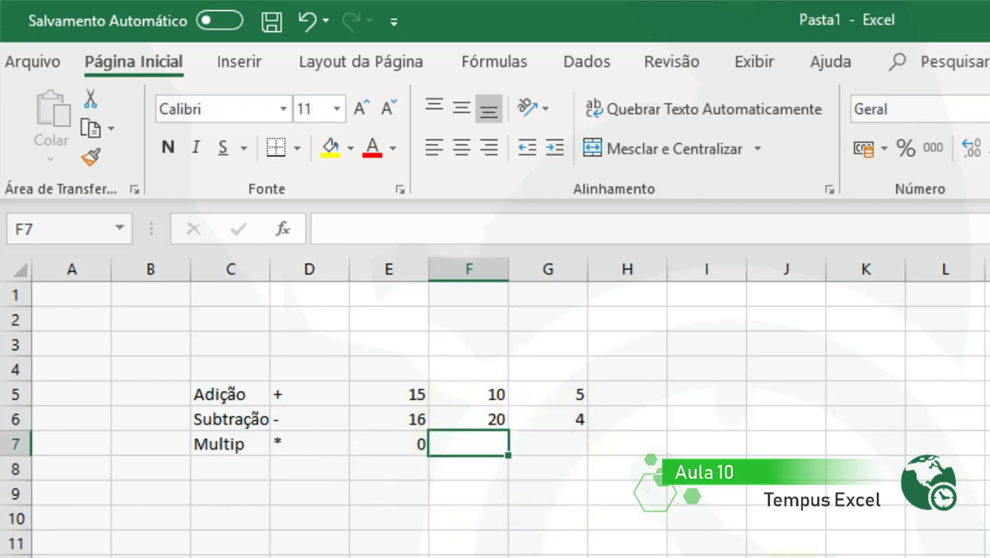
pyautogui.write('4')
pyautogui.press('Return')
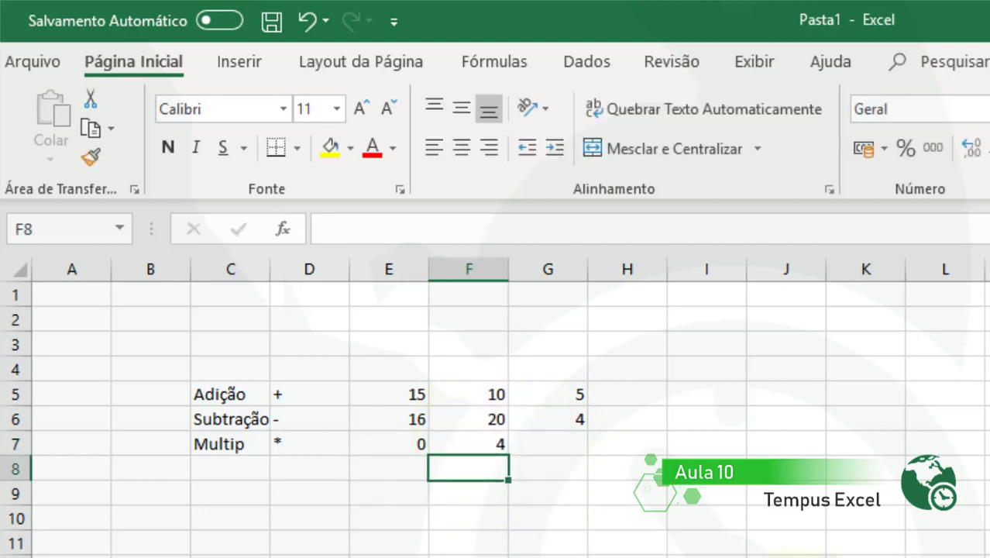
pyautogui.click(558, 442)
pyautogui.write('3')
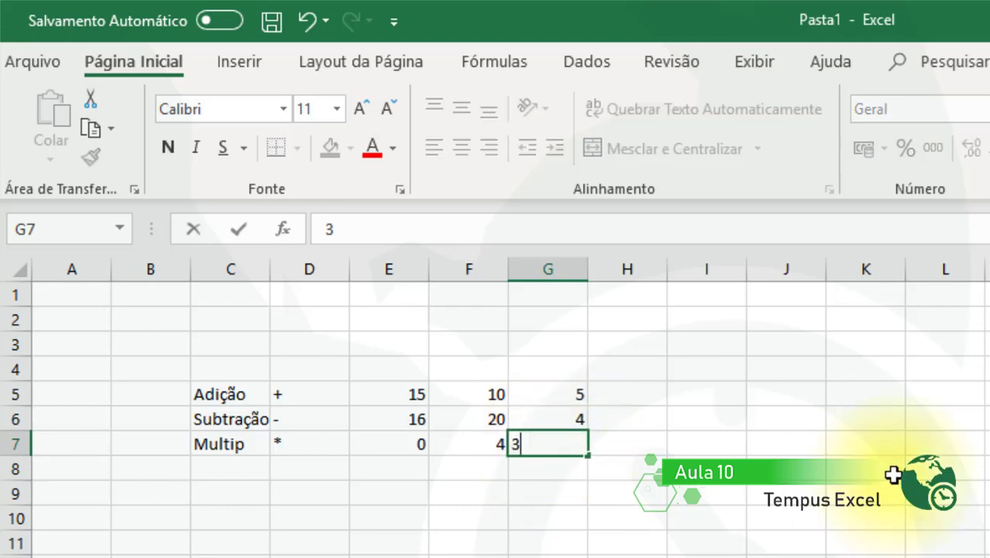
pyautogui.press('Return')
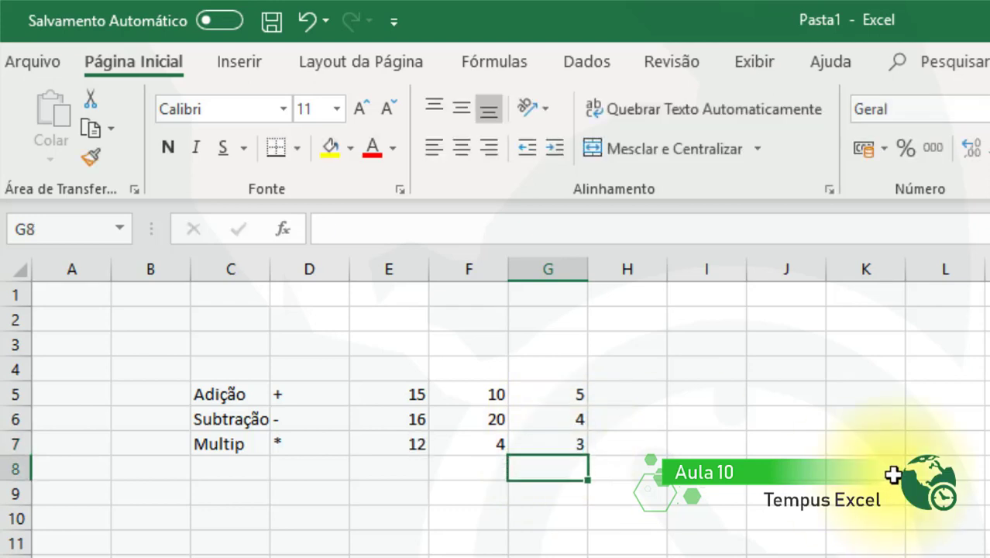
# Step: Inspect the multiplication formula in cell E7, highlighting its asterisk operator
pyautogui.click(398, 440)
pyautogui.click(443, 230)
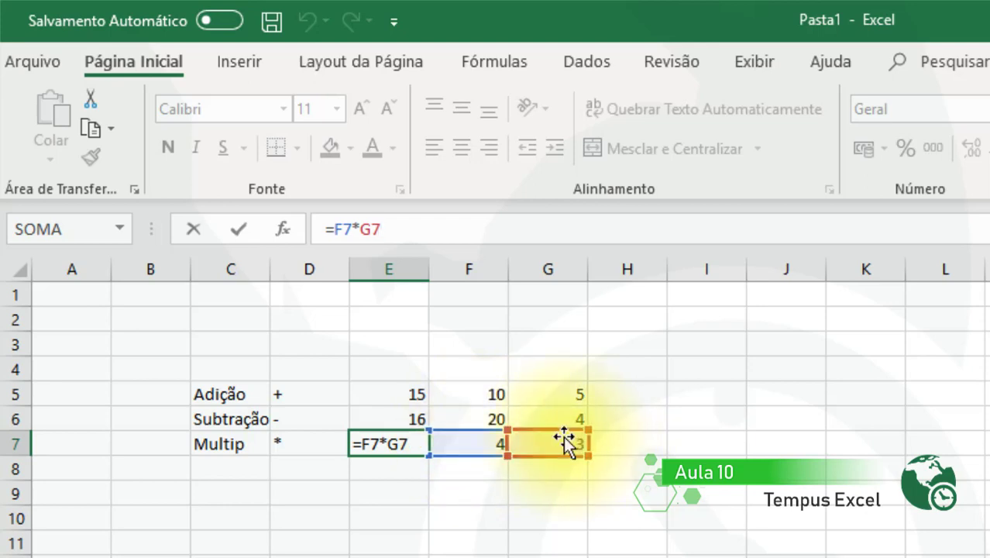
pyautogui.doubleClick(357, 229)
pyautogui.press('Return')
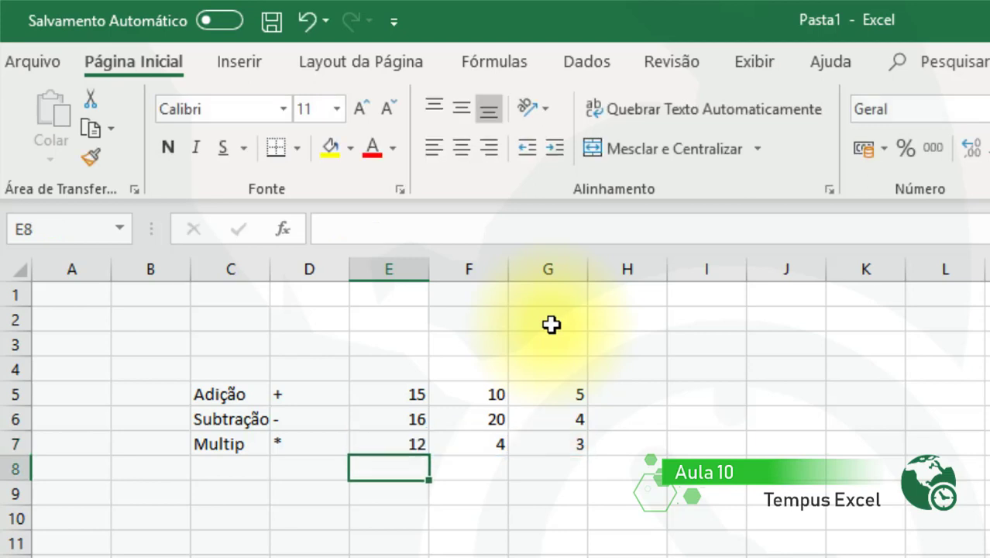
# Step: Label the division row with "Divisão" in cell C8 and select the operator cell D8 beside it
pyautogui.click(215, 465)
pyautogui.write('Di')
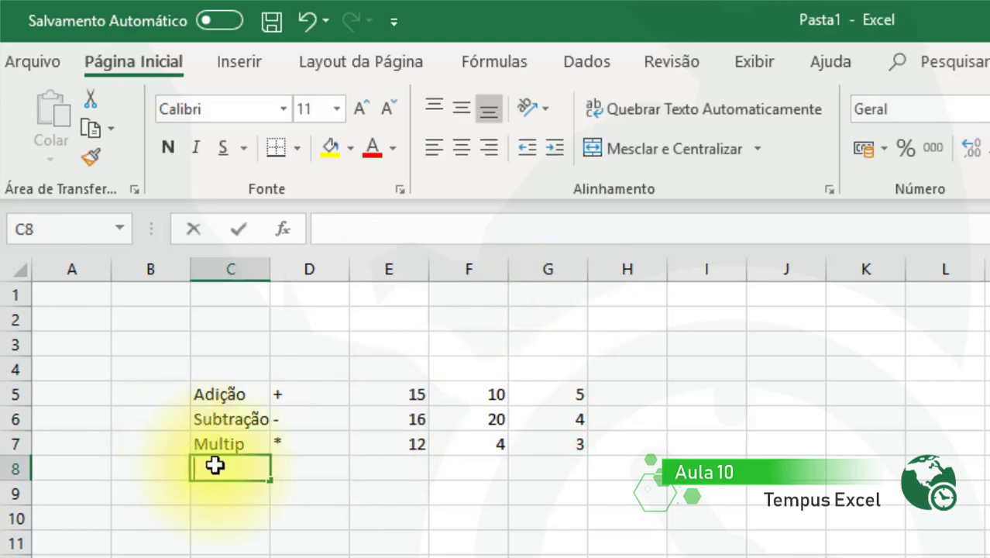
pyautogui.write('visão')
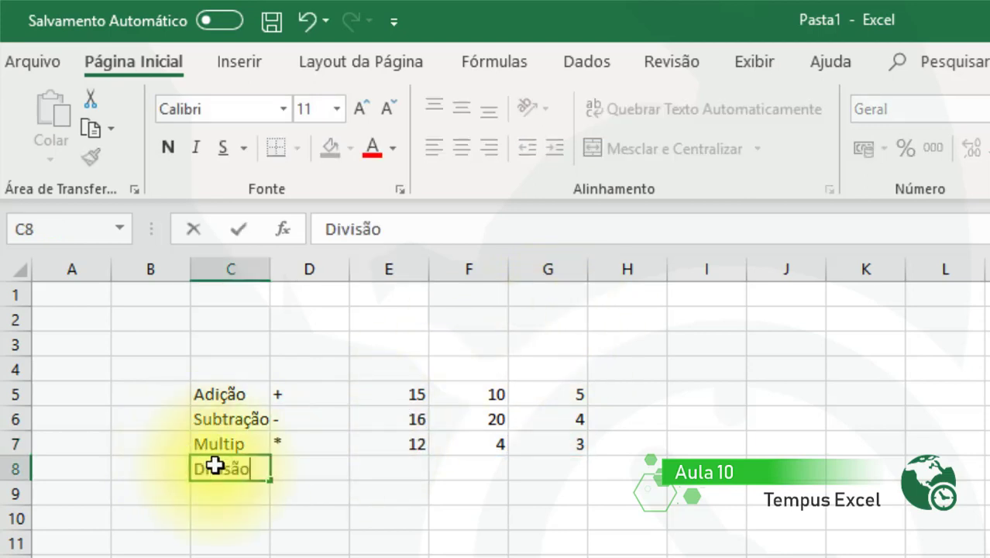
pyautogui.press('Return')
pyautogui.click(324, 468)
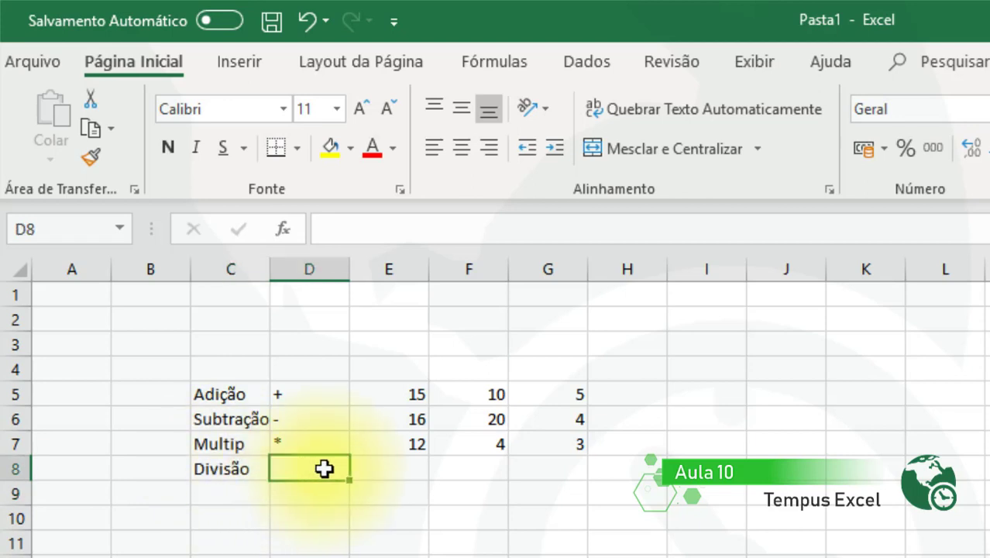
pyautogui.press('alt')
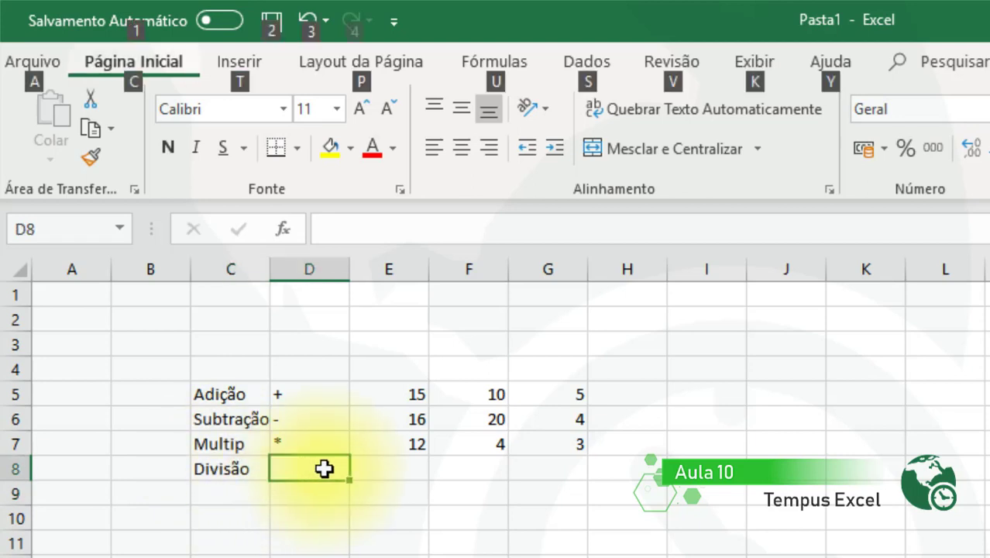
pyautogui.press('alt')
pyautogui.press('alt')
pyautogui.press('alt')
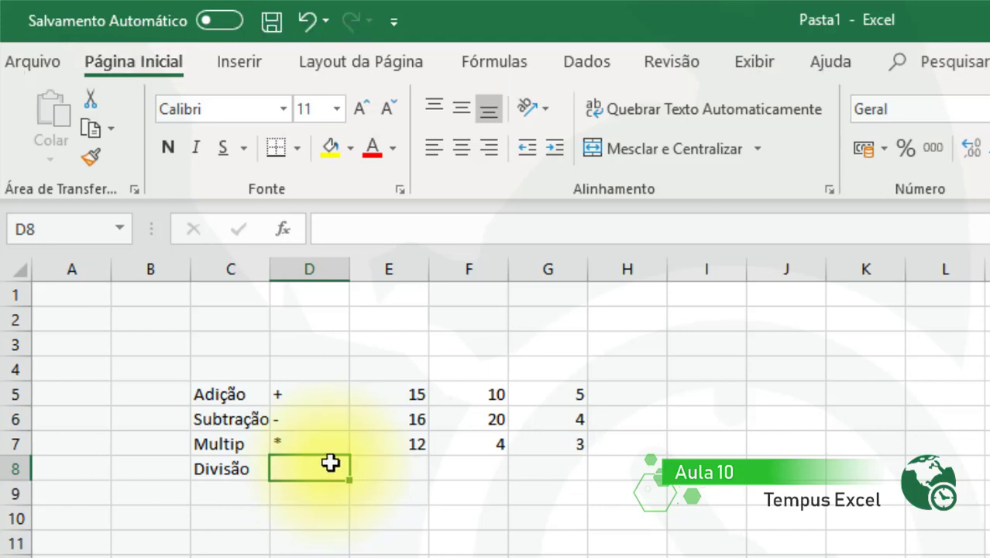
# Step: Enter the division operator "/" in cell D8
pyautogui.write('/')
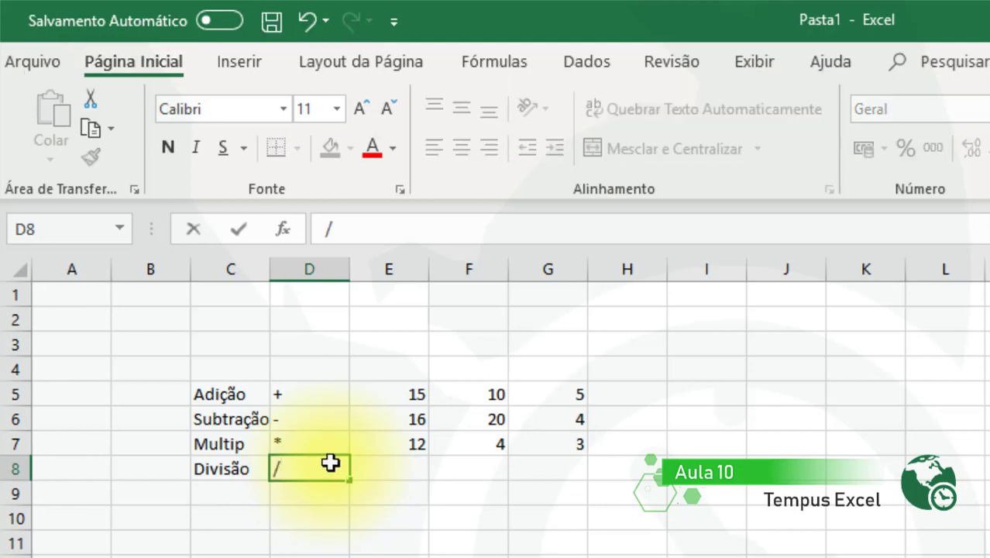
pyautogui.press('Return')
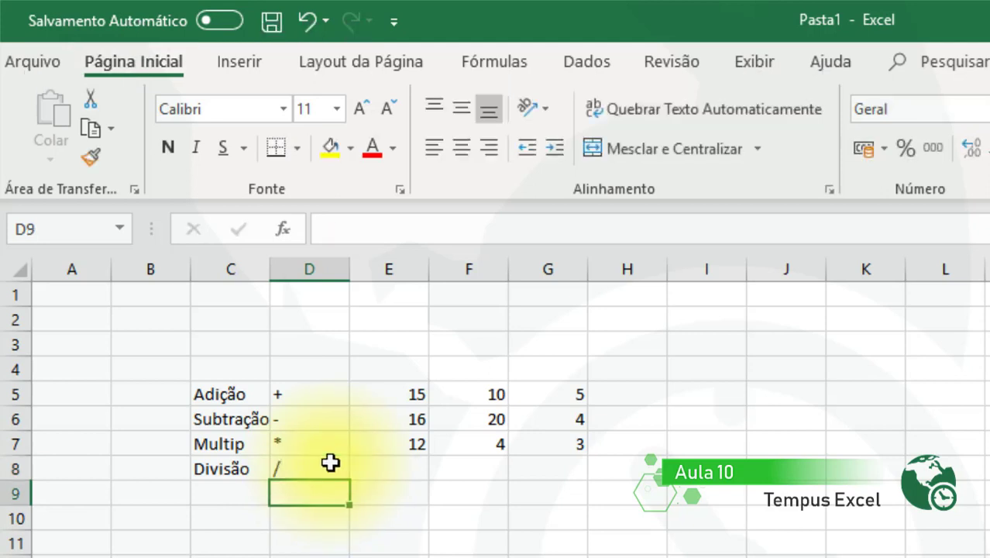
# Step: Enter the formula =F8/G8 in cell E8 to divide the two operands of the division row
pyautogui.click(409, 468)
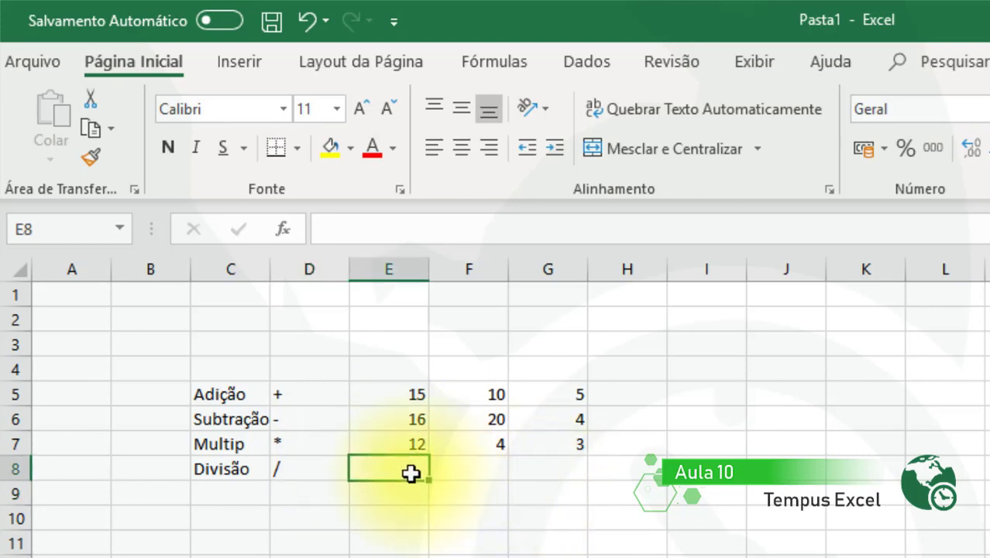
pyautogui.write('=')
pyautogui.click(480, 465)
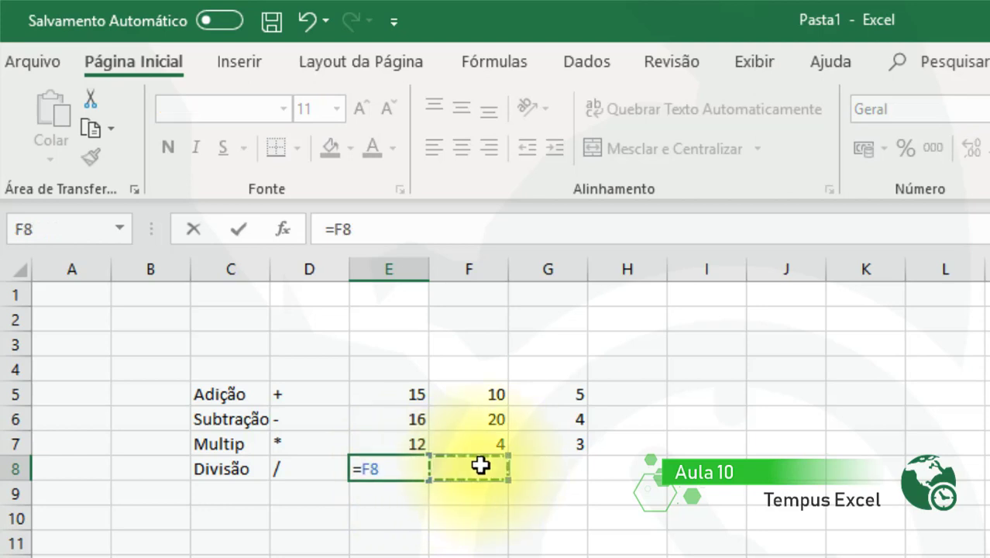
pyautogui.write('/')
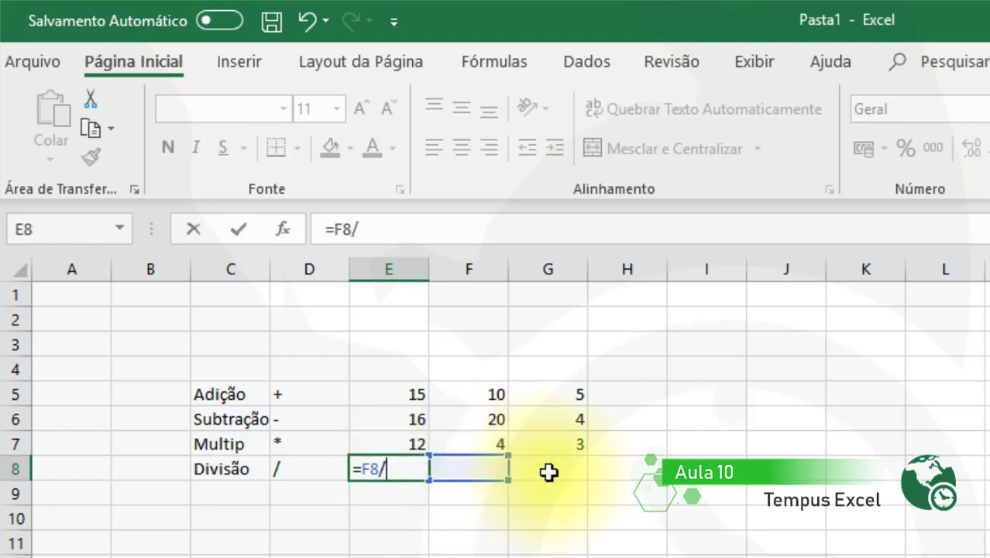
pyautogui.click(559, 471)
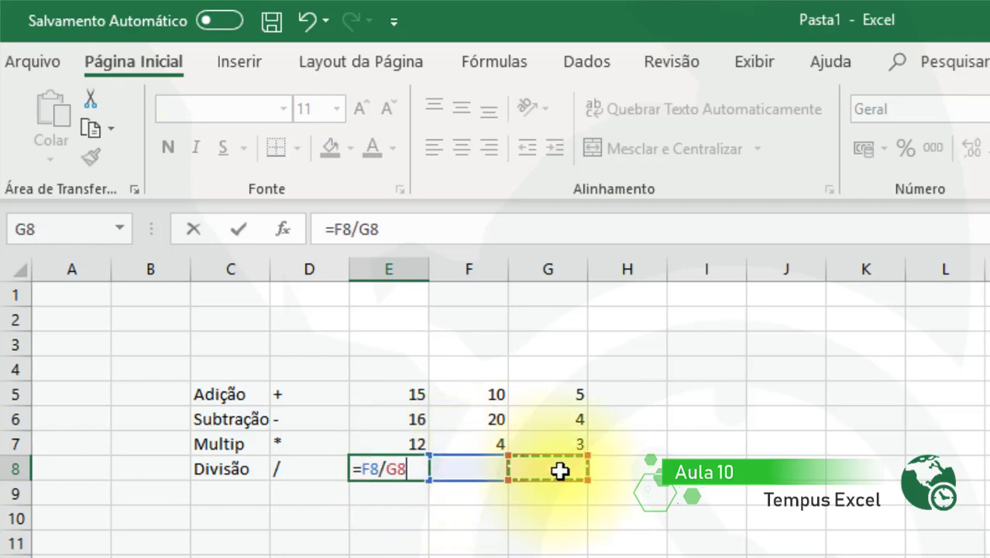
pyautogui.press('Return')
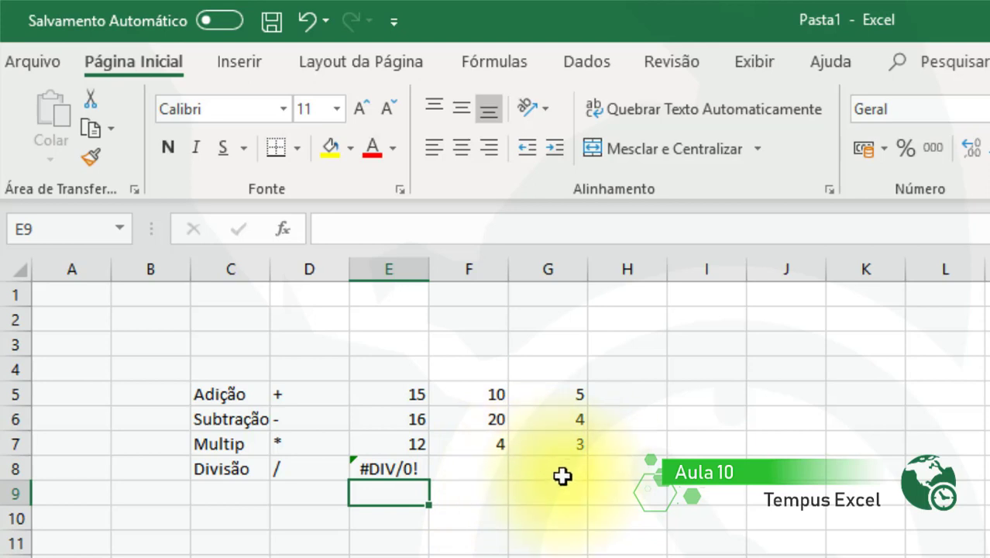
# Step: Enter the division operands 100 in cell F8 and 2 in cell G8
pyautogui.click(474, 469)
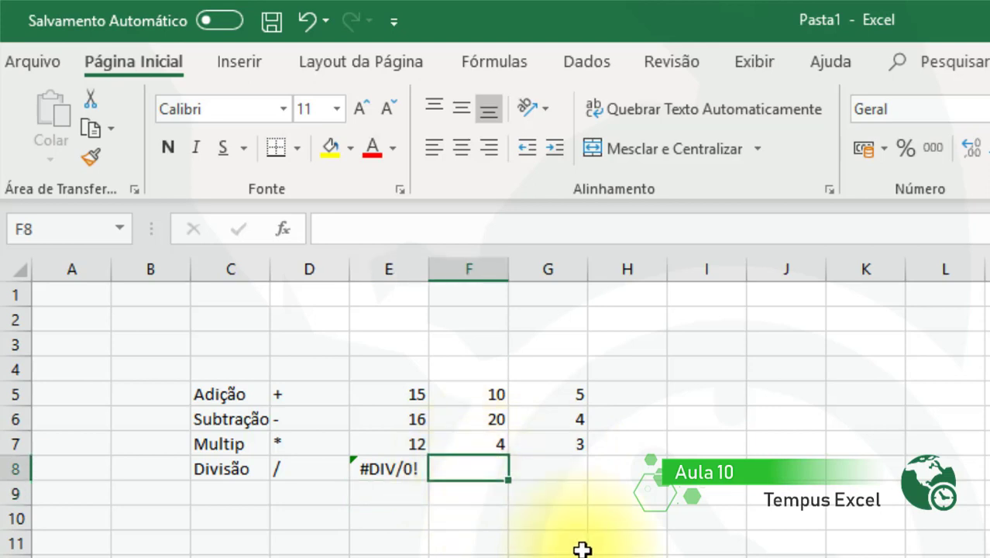
pyautogui.write('100')
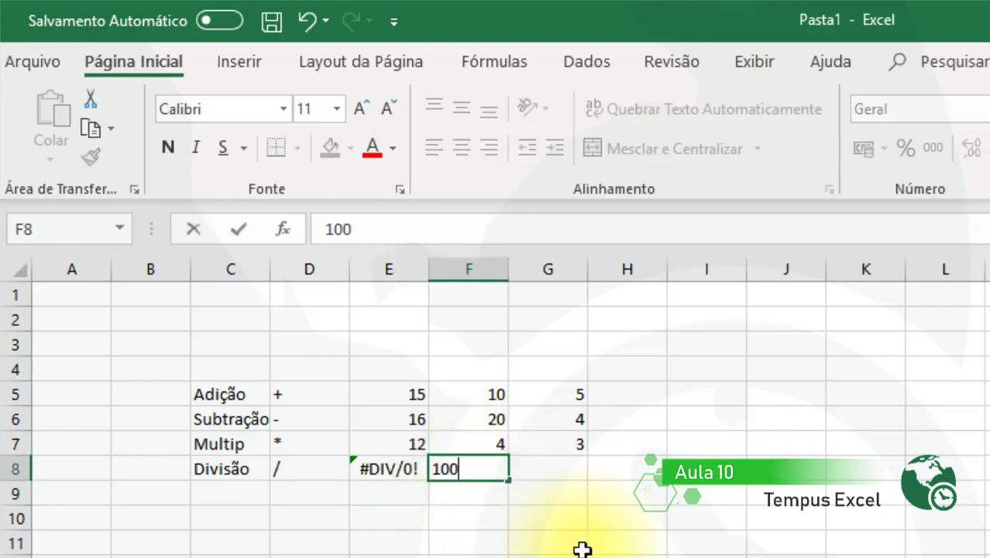
pyautogui.press('Return')
pyautogui.click(569, 472)
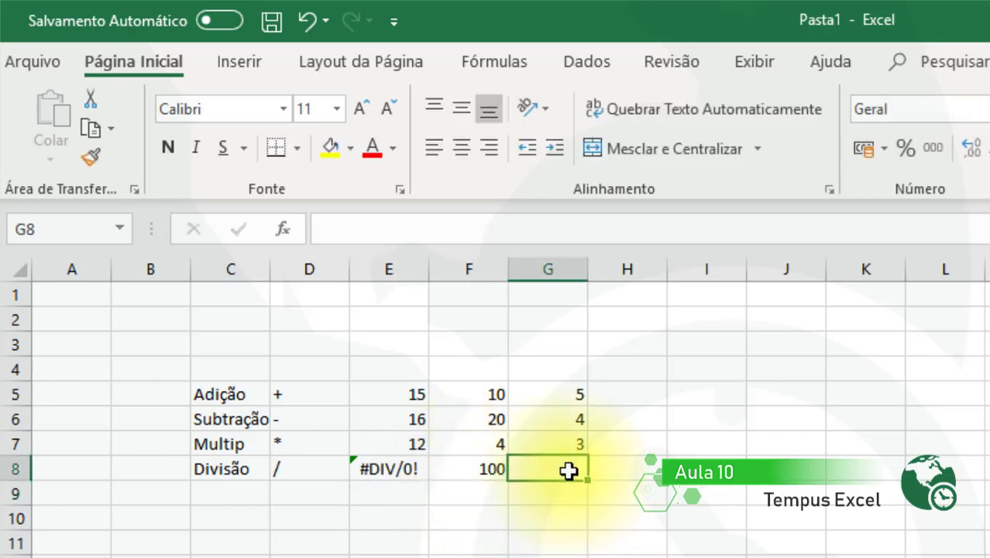
pyautogui.write('2')
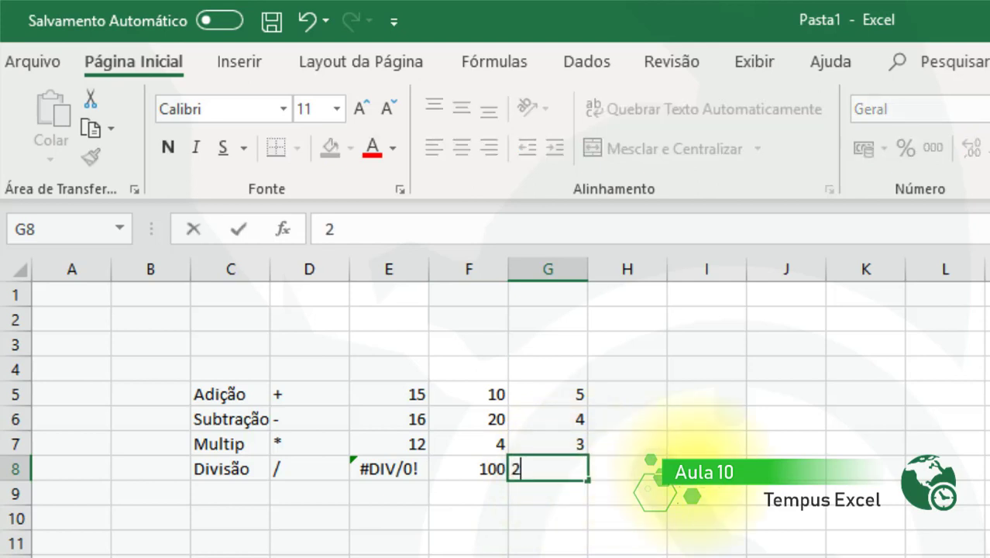
pyautogui.press('Return')
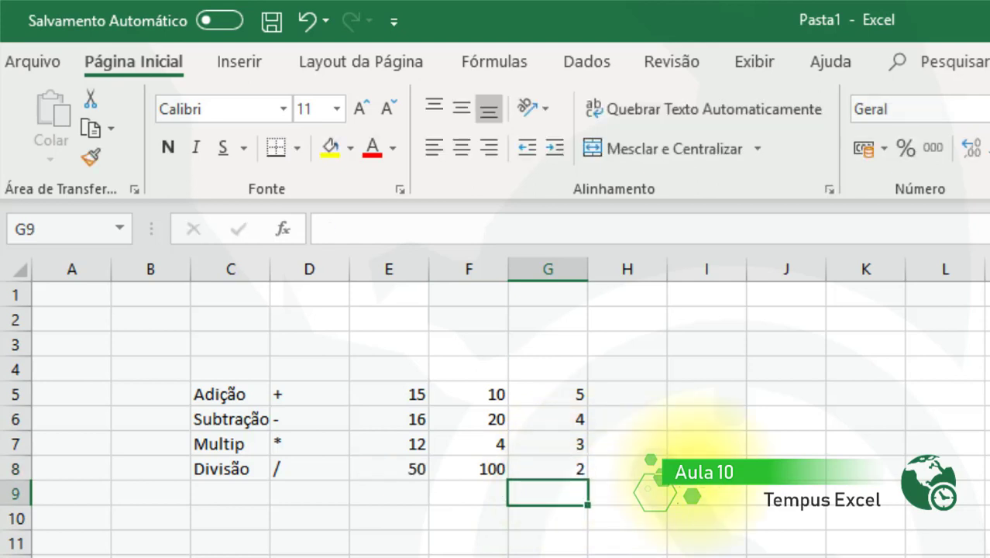
# Step: Inspect the division formula in cell E8, highlighting its slash operator
pyautogui.click(420, 466)
pyautogui.click(469, 230)
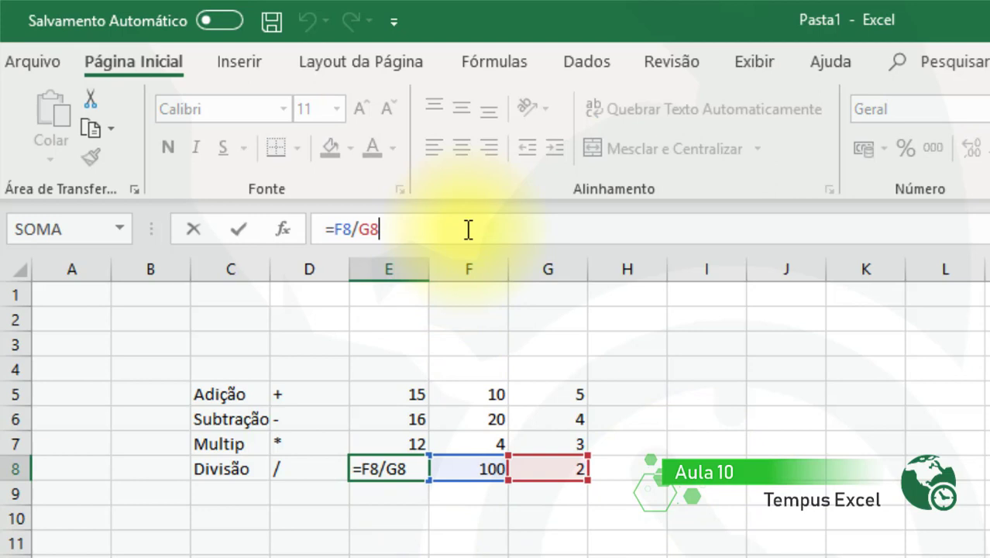
pyautogui.doubleClick(355, 229)
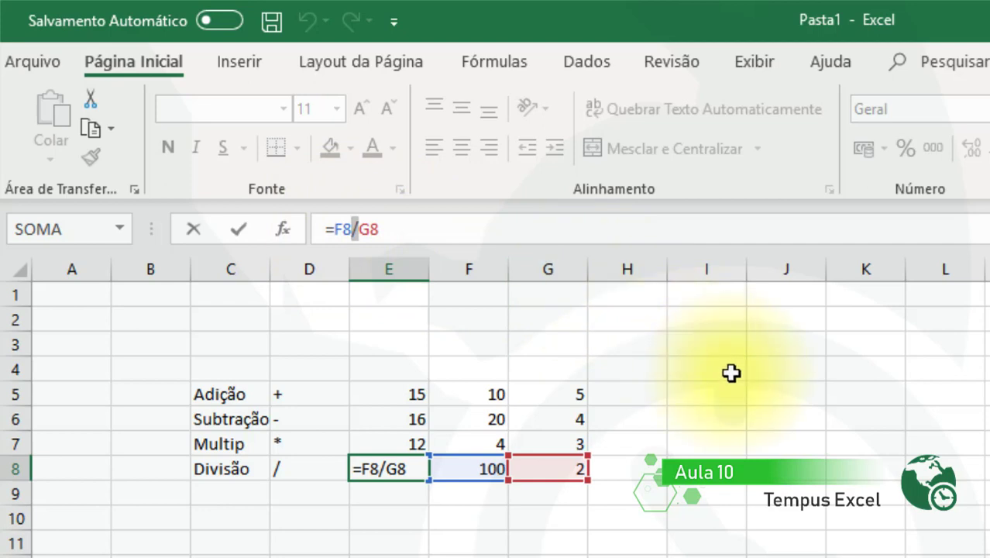
pyautogui.press('Return')
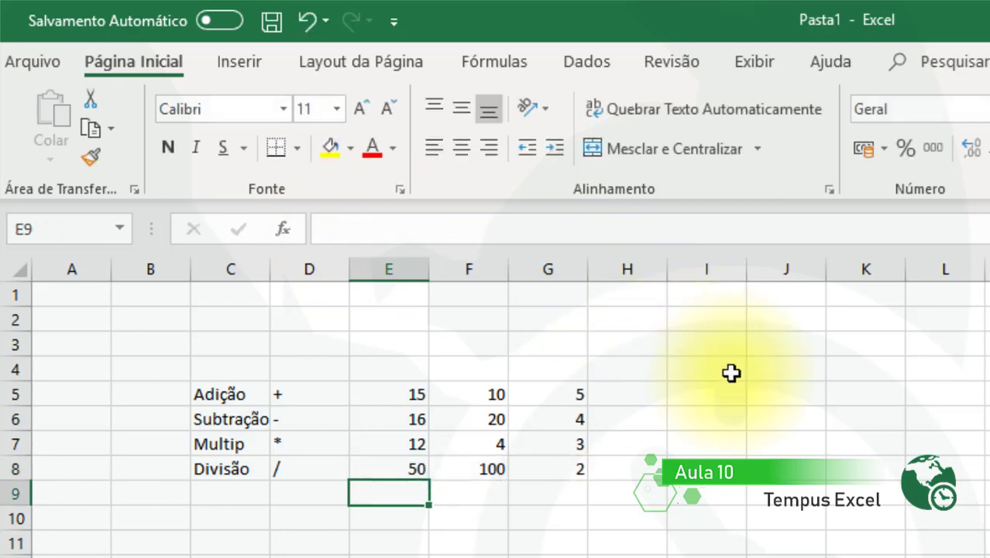
# Step: Label the square root row with "RAIZ" in cell C9
pyautogui.click(241, 490)
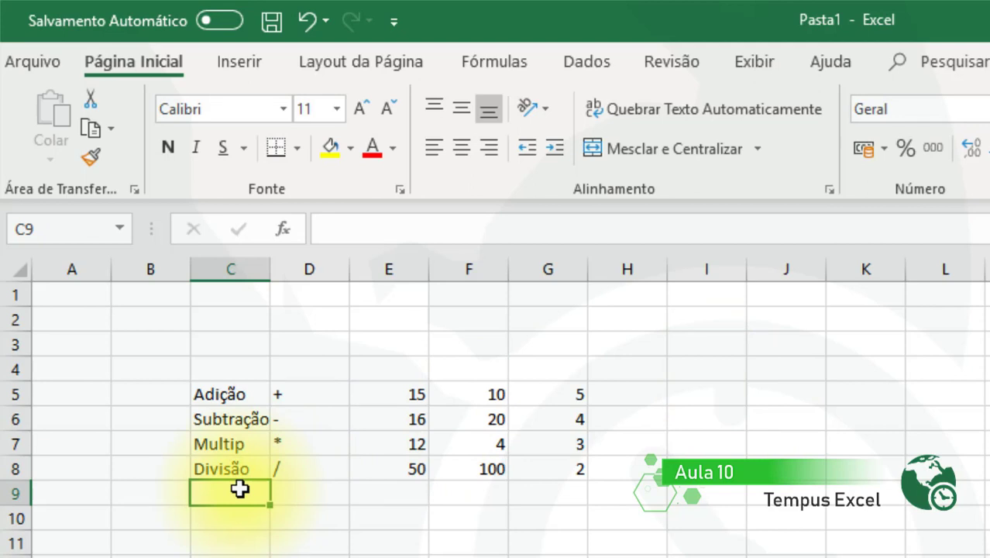
pyautogui.write('RAIZ')
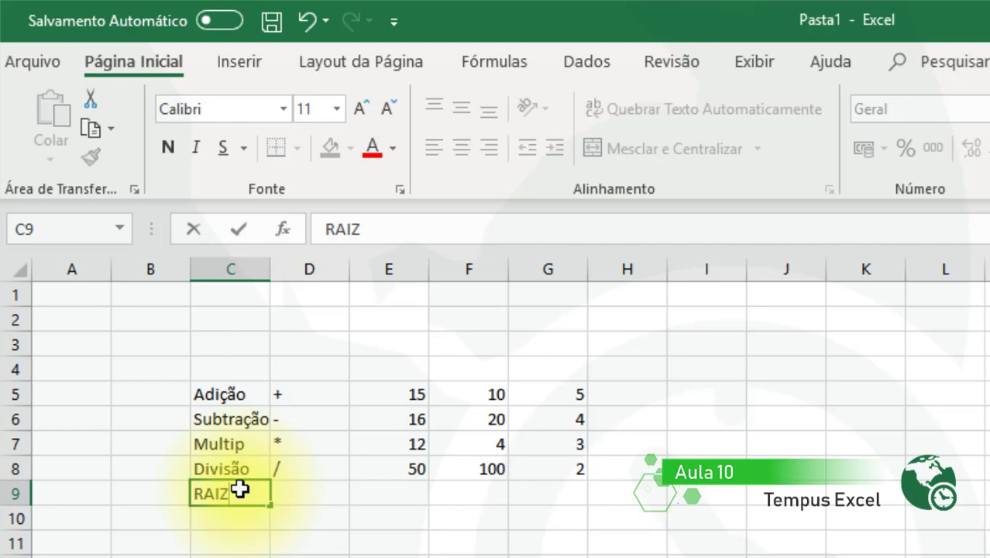
pyautogui.press('Return')
# Step: Enter the square root formula =RAIZ(E9) in cell D9, using the suggested RAIZ function
pyautogui.click(241, 488)
pyautogui.press('Right')
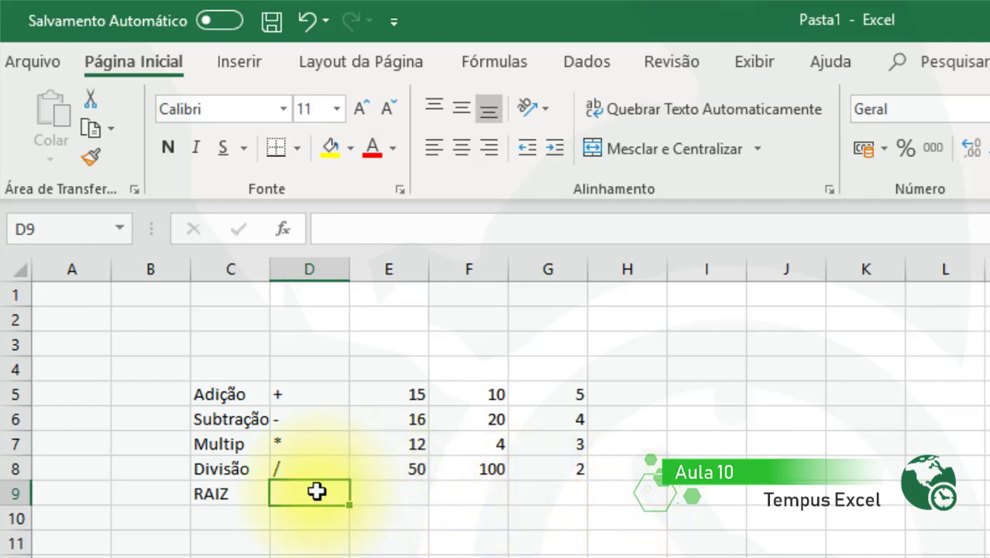
pyautogui.write('=')
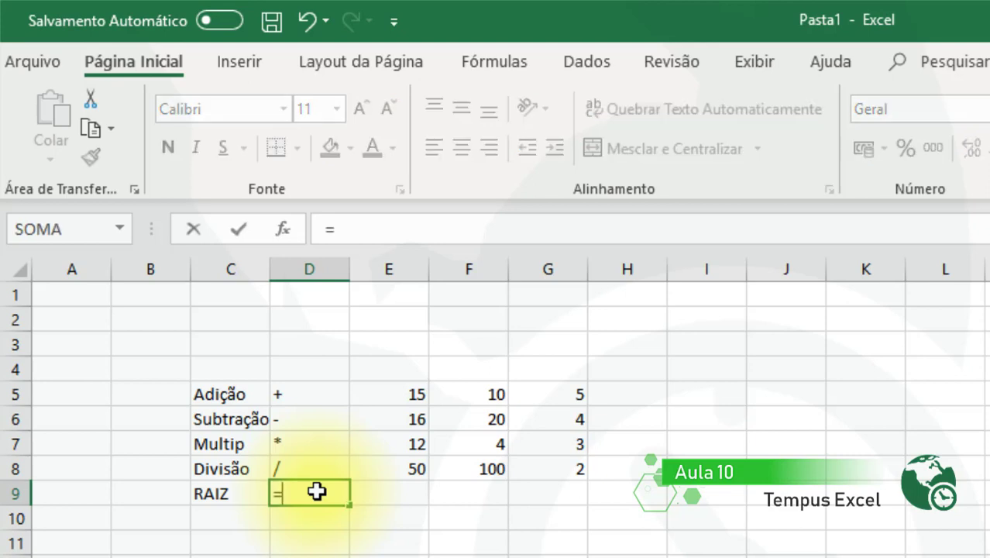
pyautogui.write('rai')
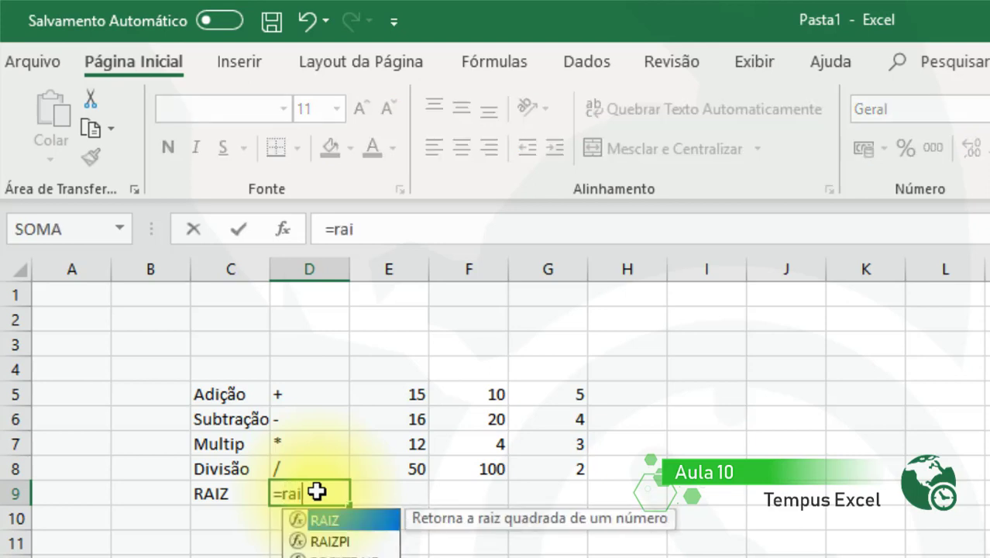
pyautogui.write('z')
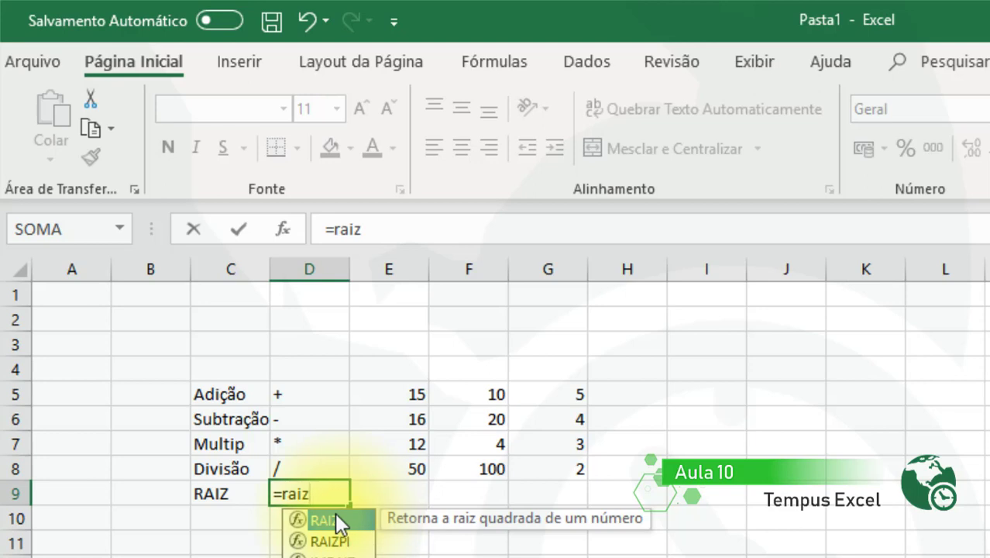
pyautogui.doubleClick(334, 519)
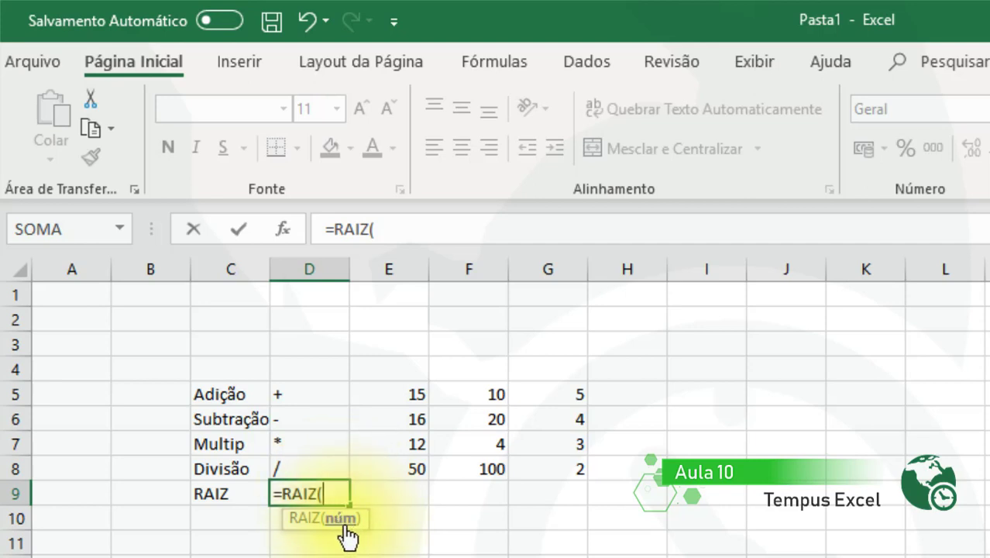
pyautogui.click(394, 497)
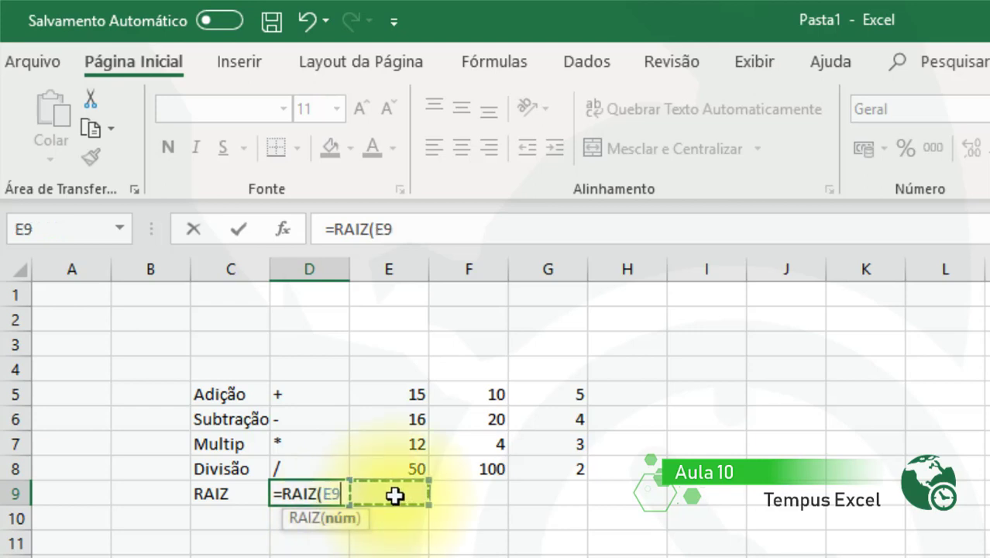
pyautogui.write(')')
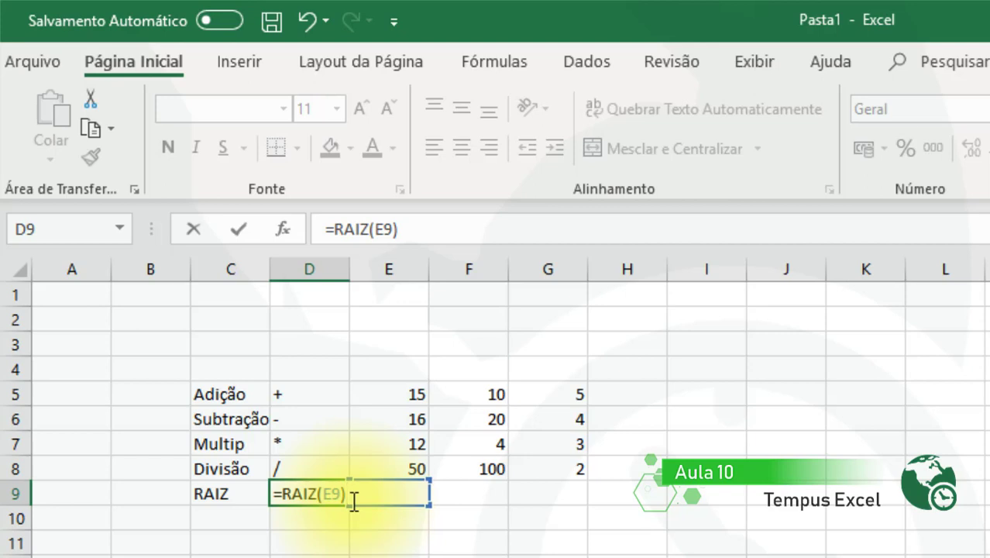
pyautogui.press('Return')
# Step: Enter 81 in cell E9 as the number for the square root
pyautogui.click(392, 495)
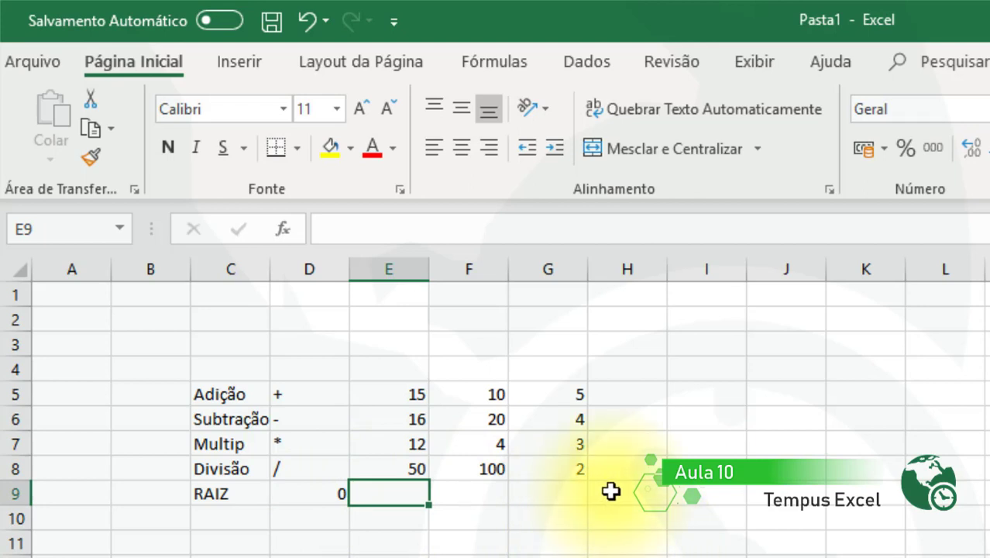
pyautogui.write('8')
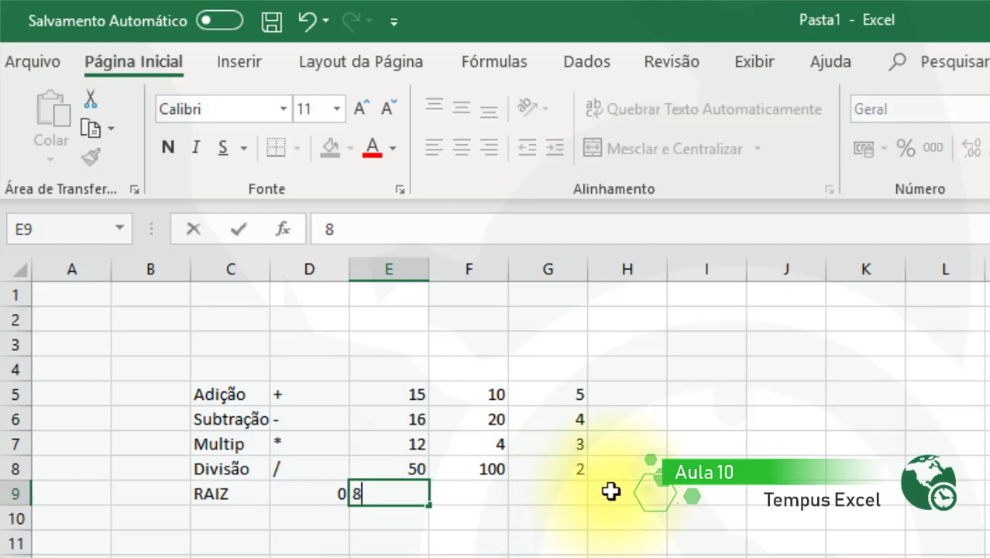
pyautogui.write('1')
pyautogui.press('Return')
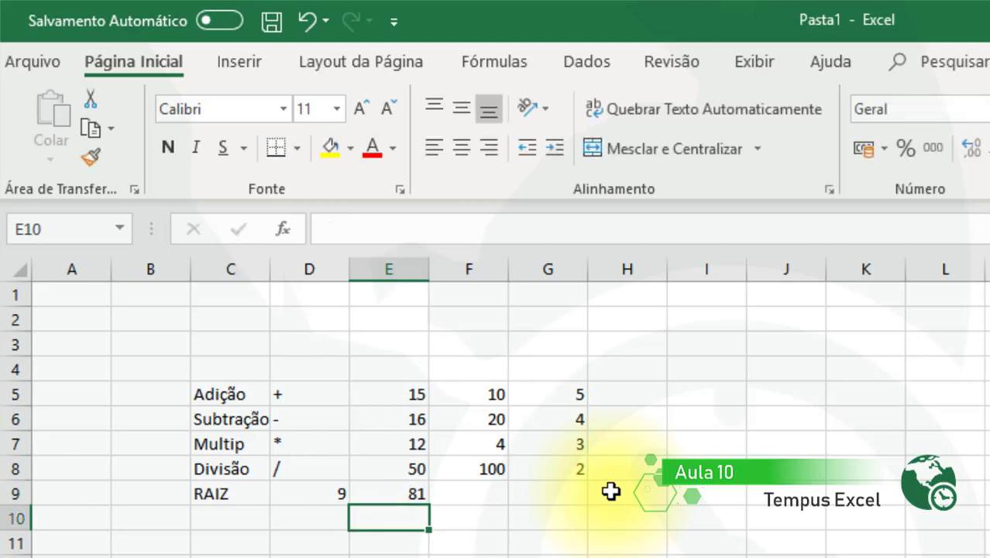
# Step: Inspect the square root formula in cell D9 and its reference to cell E9
pyautogui.click(320, 491)
pyautogui.click(513, 223)
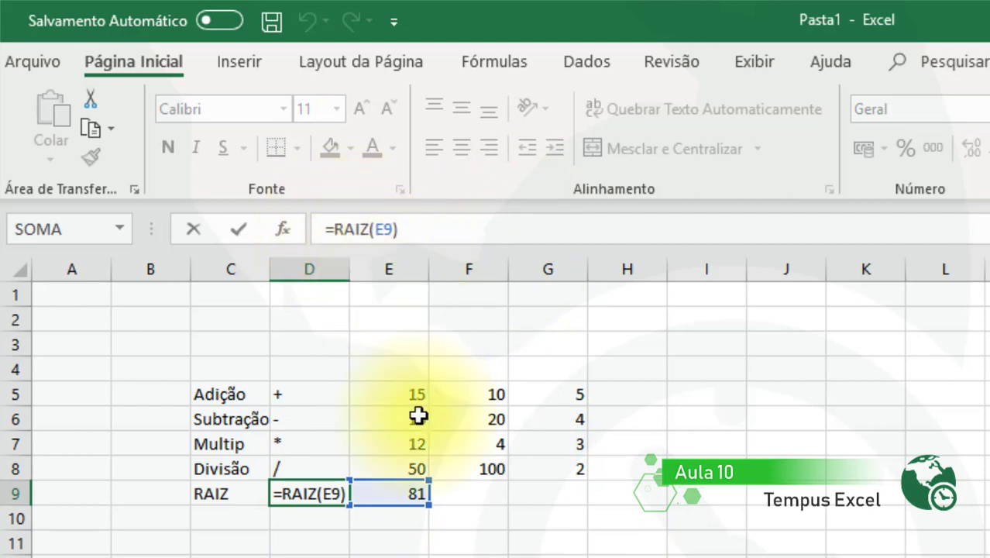
pyautogui.press('Return')
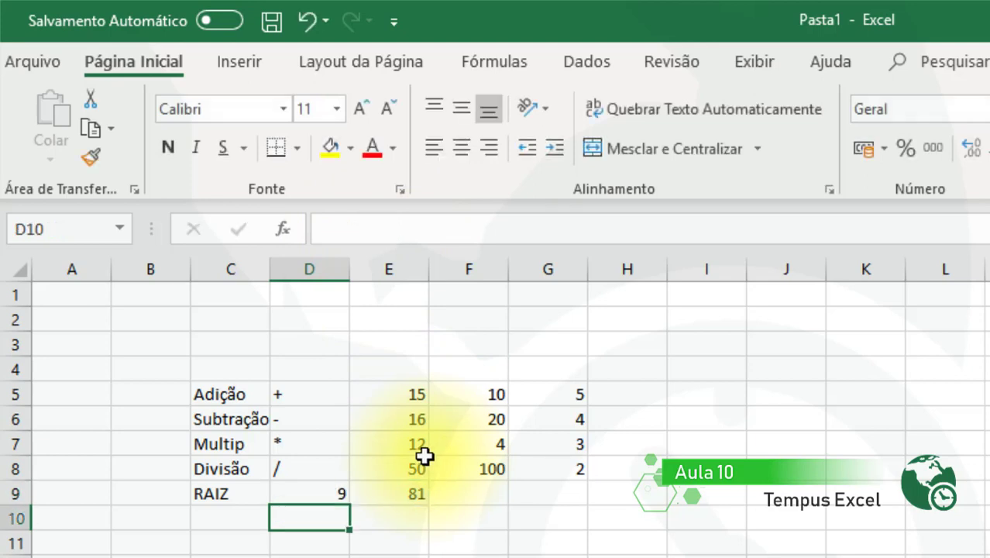
pyautogui.click(631, 393)
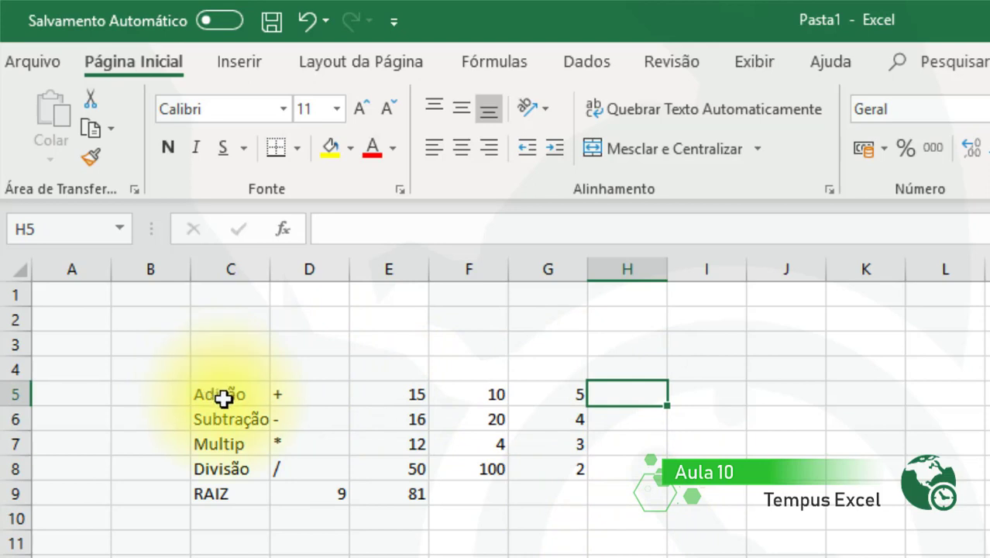
pyautogui.click(695, 497)
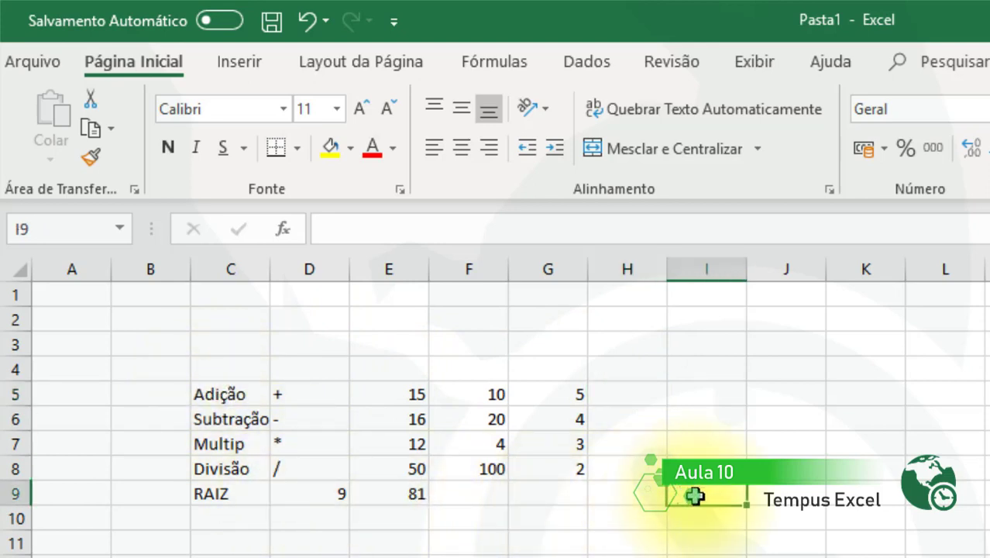